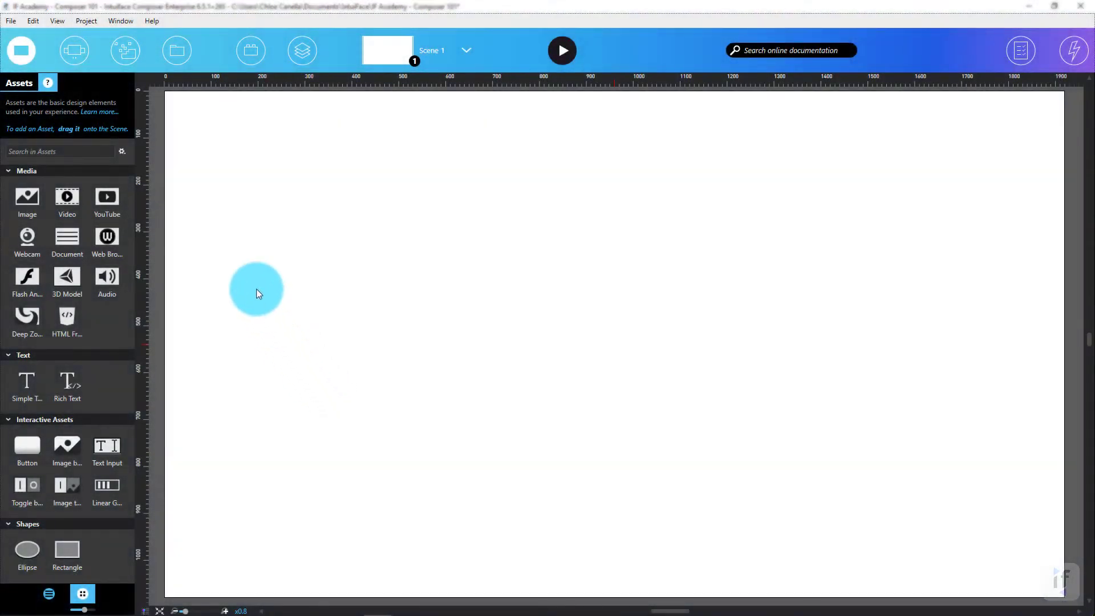
Step: Explore the asset list and the file and editing menus, then start and cancel placing an image asset
click(122, 89)
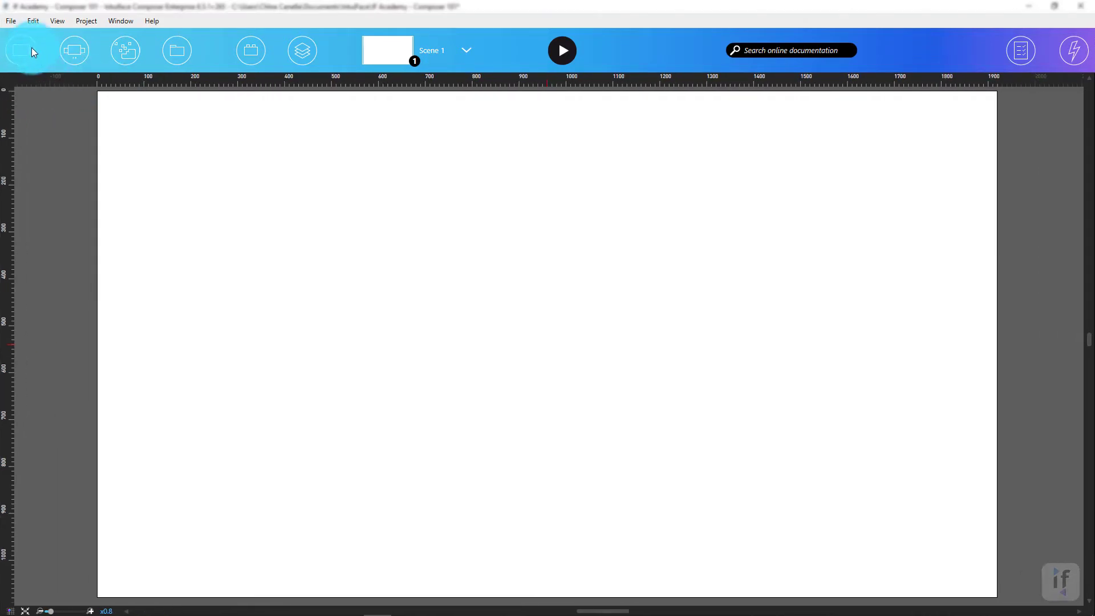
click(31, 47)
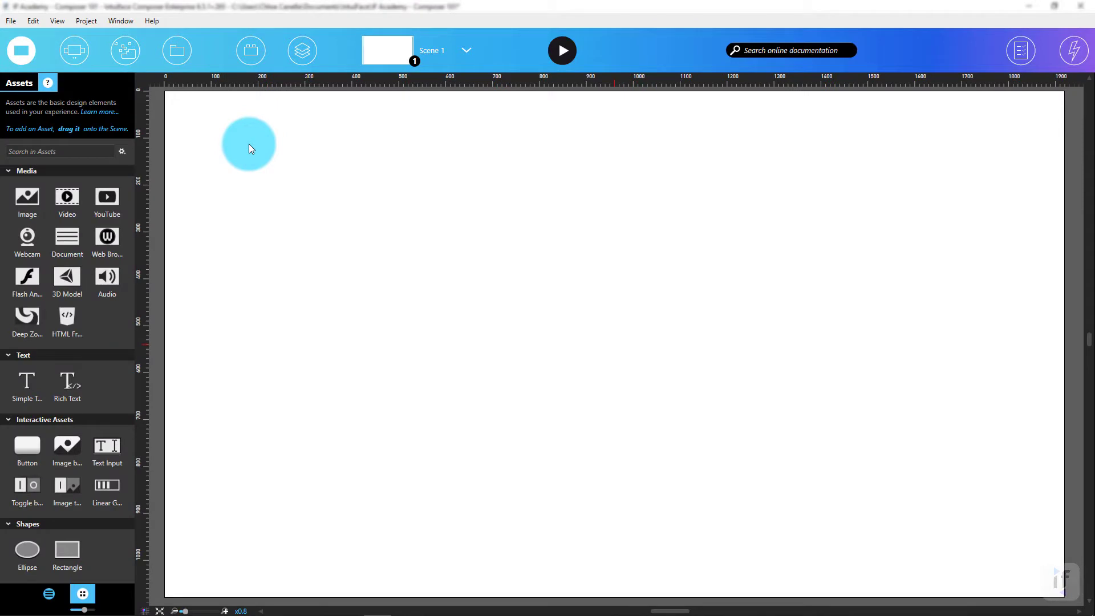
click(11, 23)
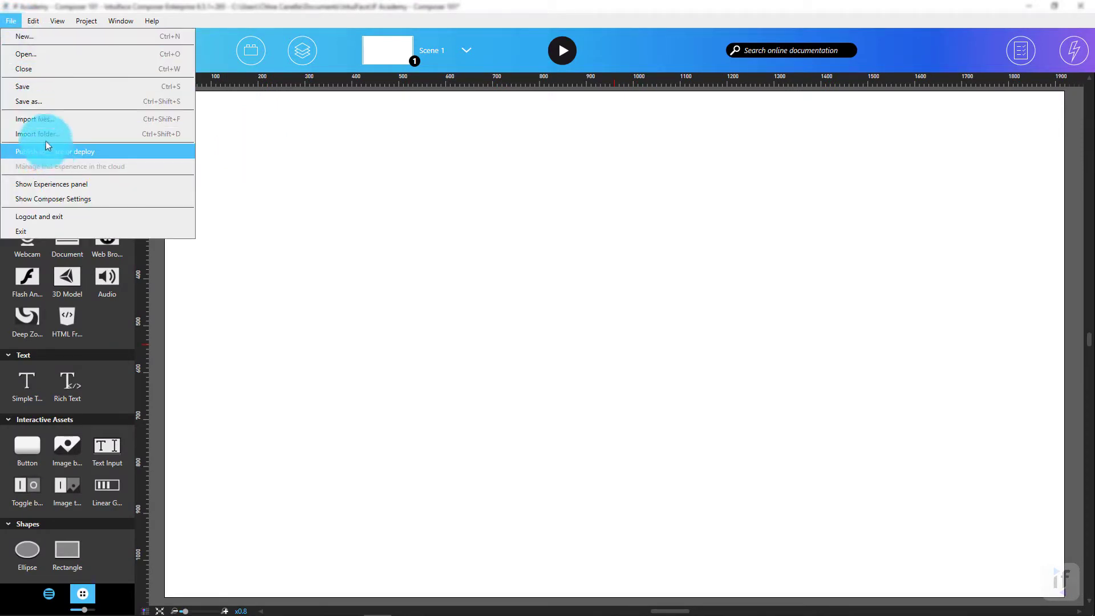
click(35, 17)
click(34, 21)
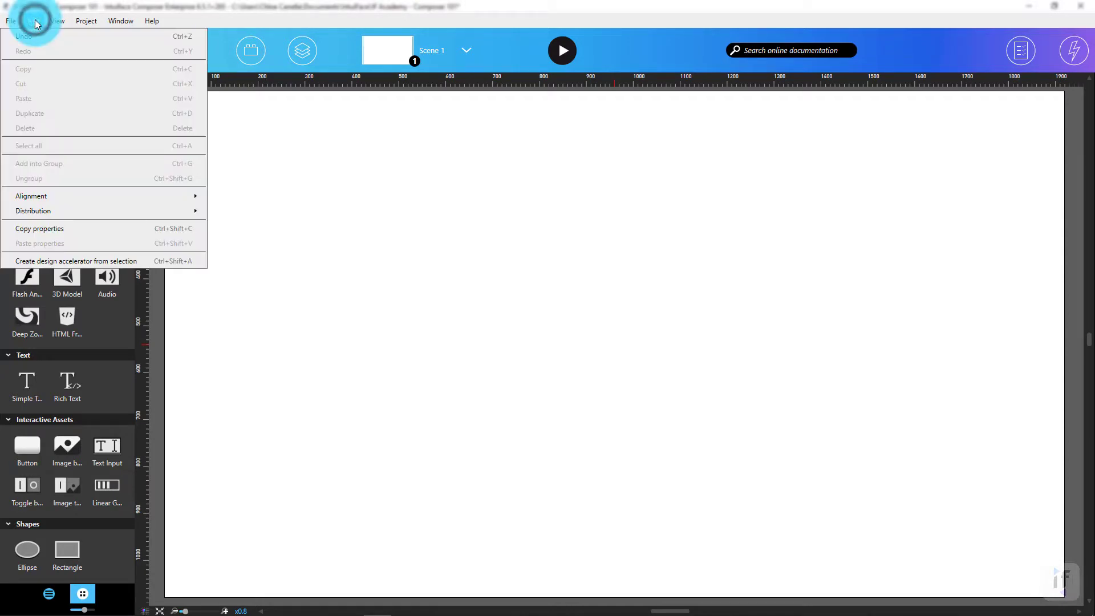
click(342, 138)
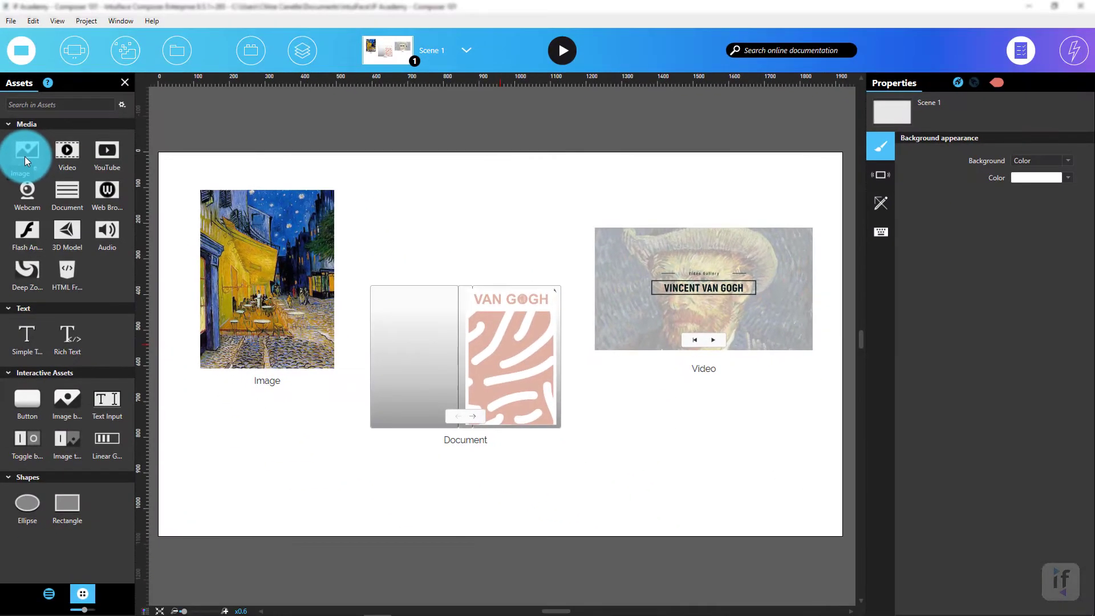
drag(38, 173, 686, 269)
drag(443, 219, 27, 166)
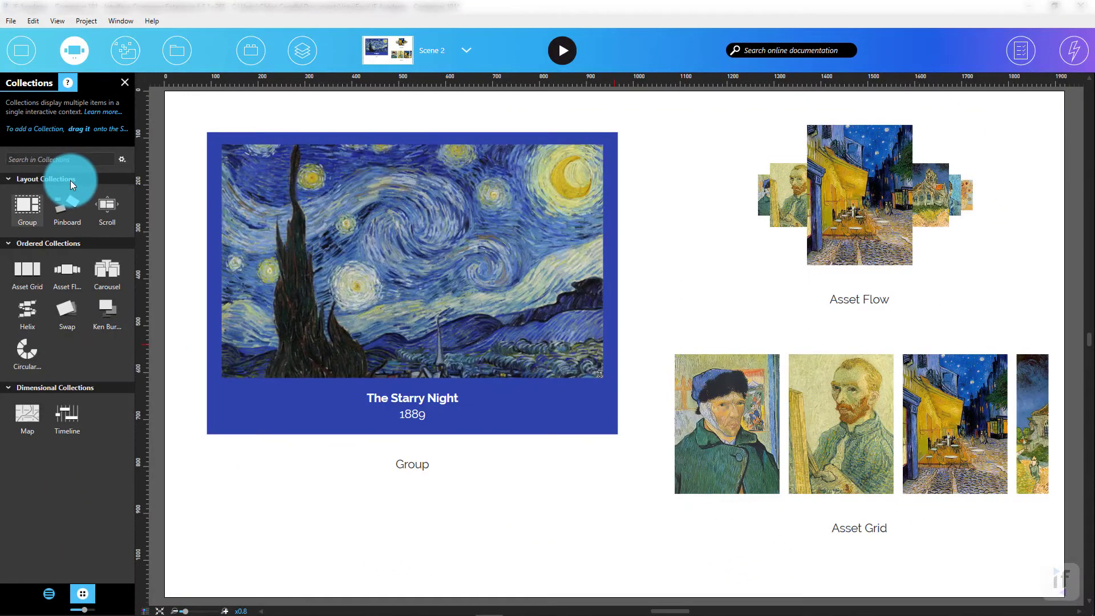
Step: Drag in a pinboard collection, then edit the Group, selecting its Starry Night image and title, and exit
drag(70, 180, 394, 314)
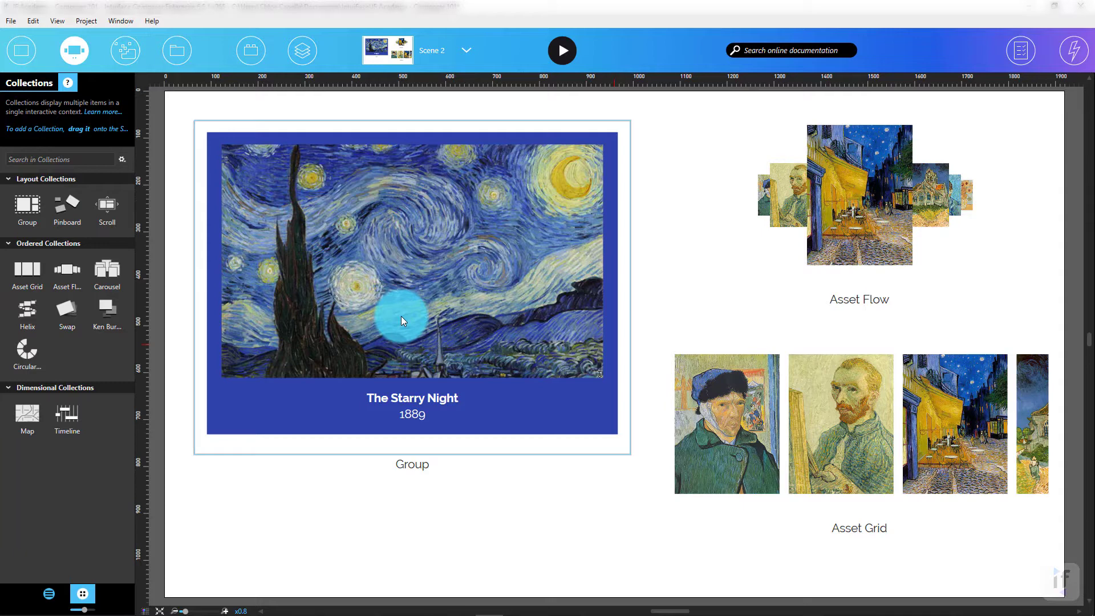
double_click(401, 316)
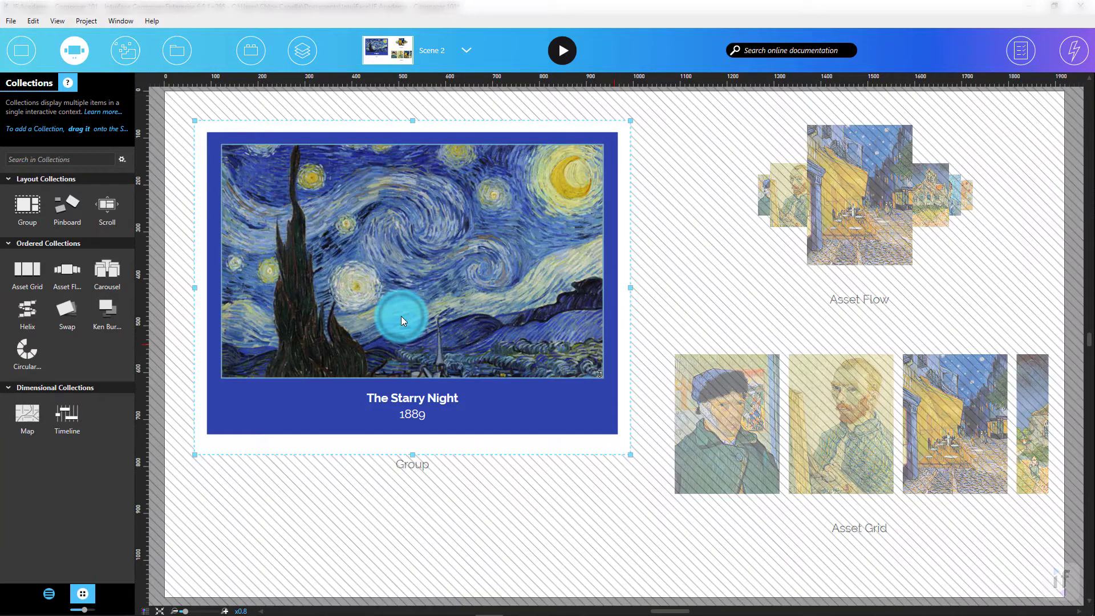
click(403, 324)
click(429, 395)
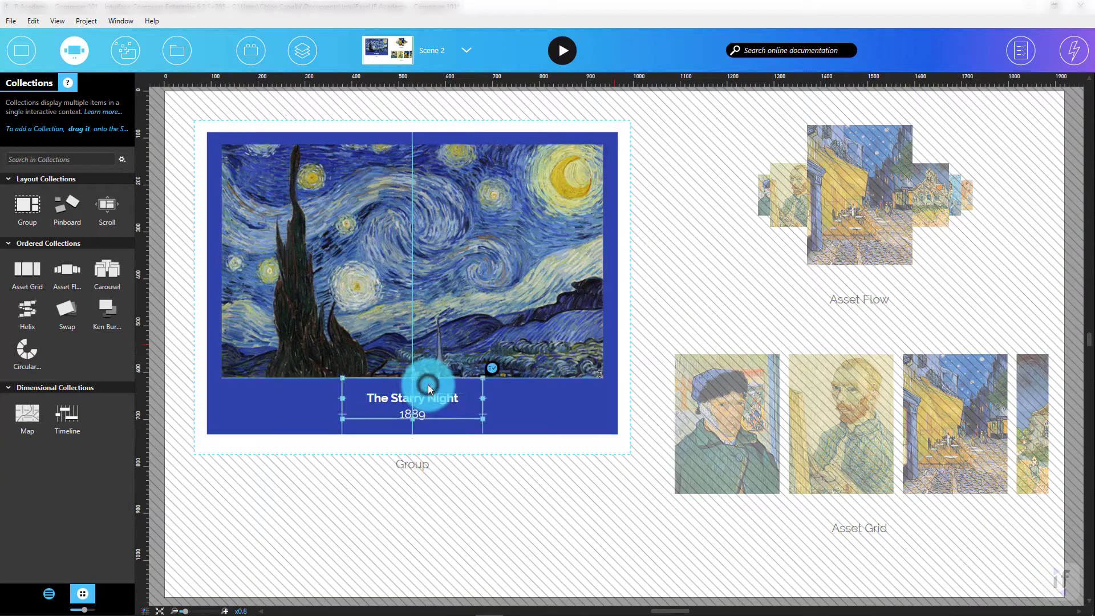
click(309, 504)
click(309, 504)
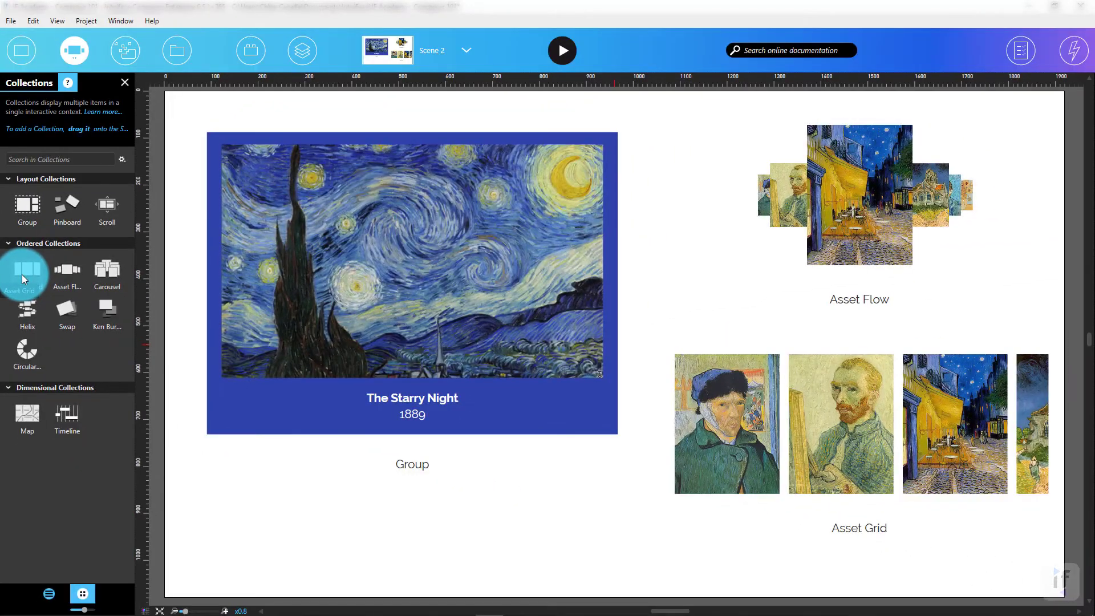
click(800, 391)
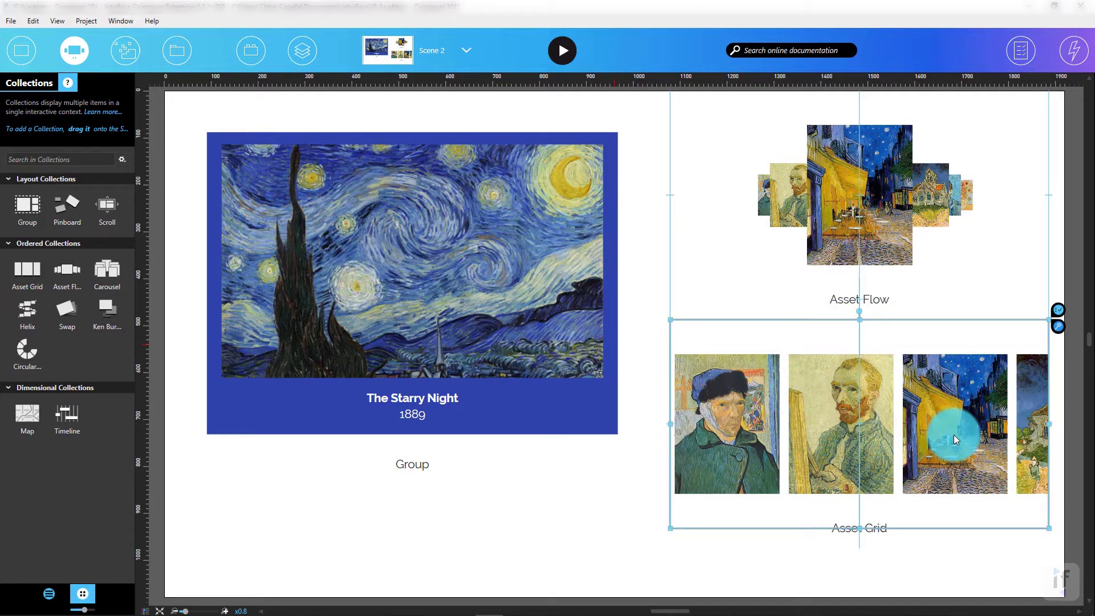
click(600, 509)
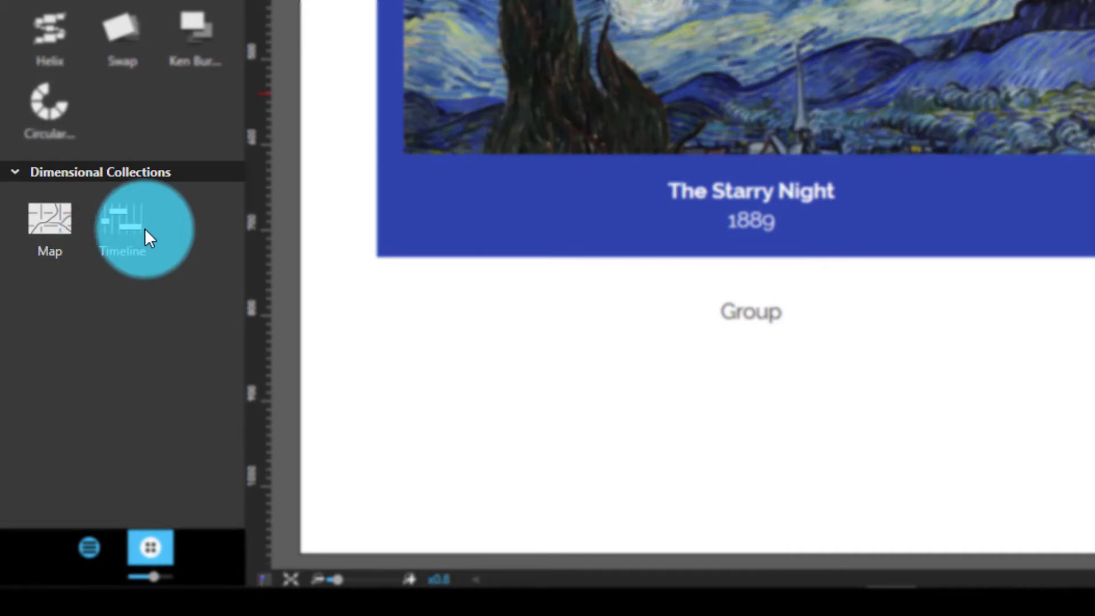
drag(63, 234, 63, 234)
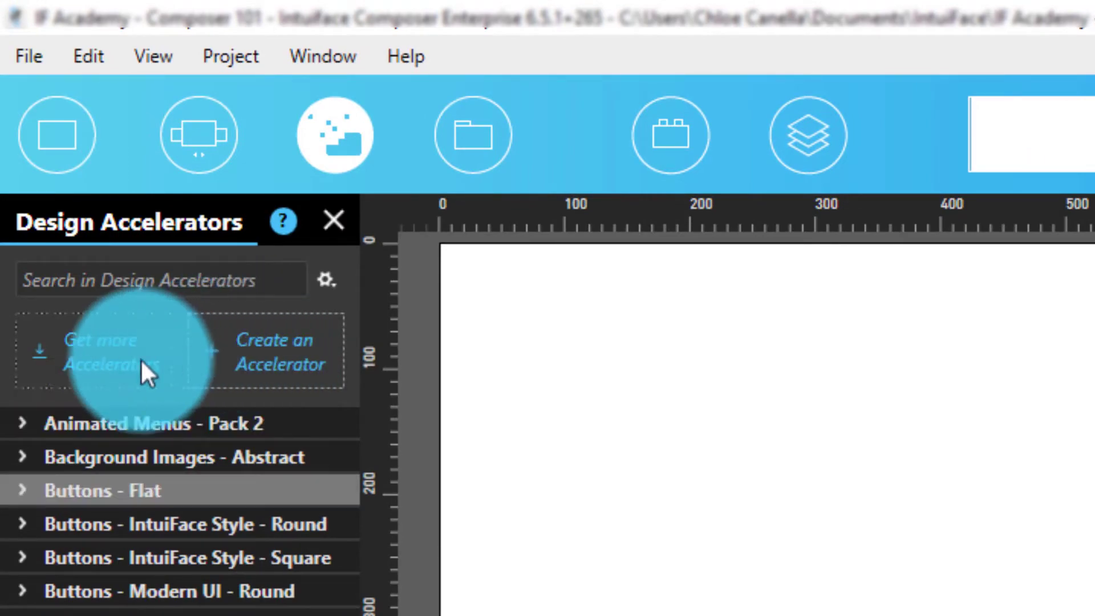
Step: Browse the downloadable accelerator catalogue, viewing the Buttons - Design Trends package, then close it
click(73, 375)
click(724, 249)
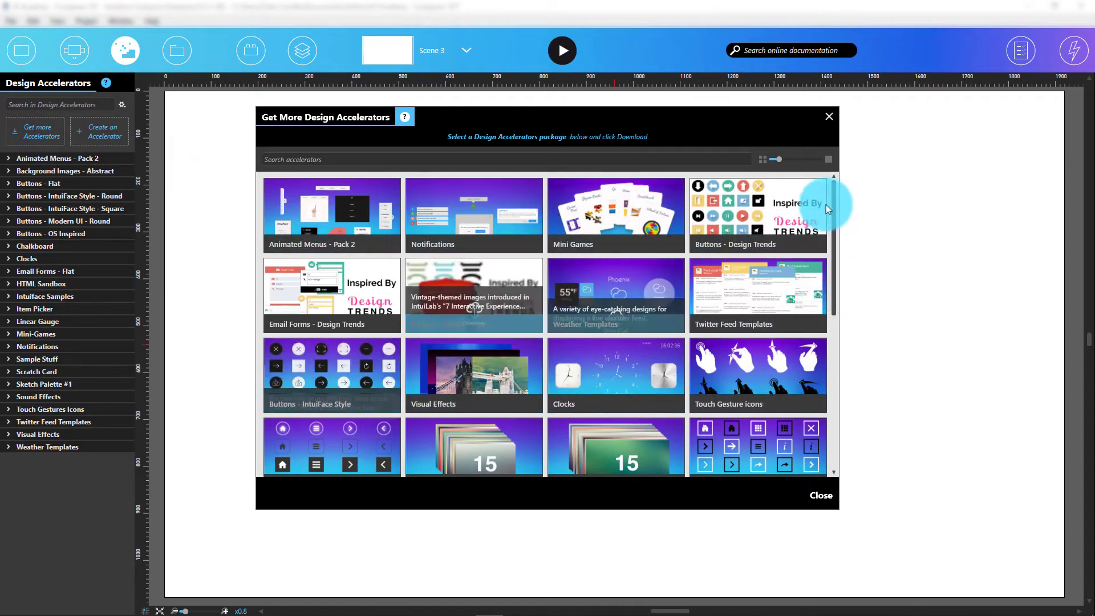
click(828, 116)
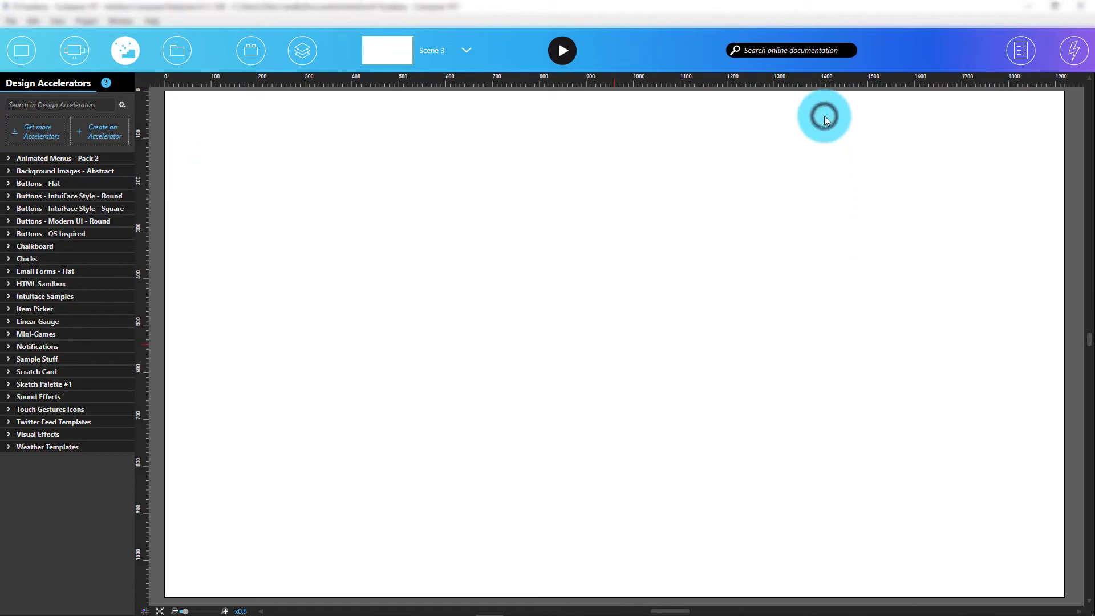
Step: From Buttons - IntuiFace Style - Square, add the Close White and Previous Black buttons to the scene
click(7, 211)
drag(59, 238, 416, 228)
drag(103, 311, 104, 313)
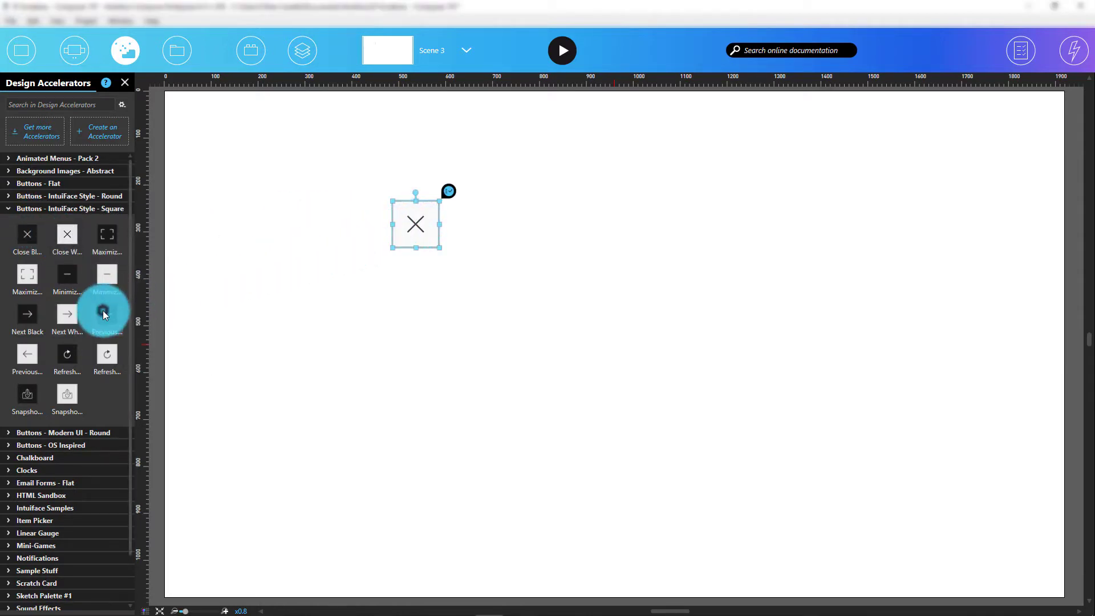
double_click(104, 313)
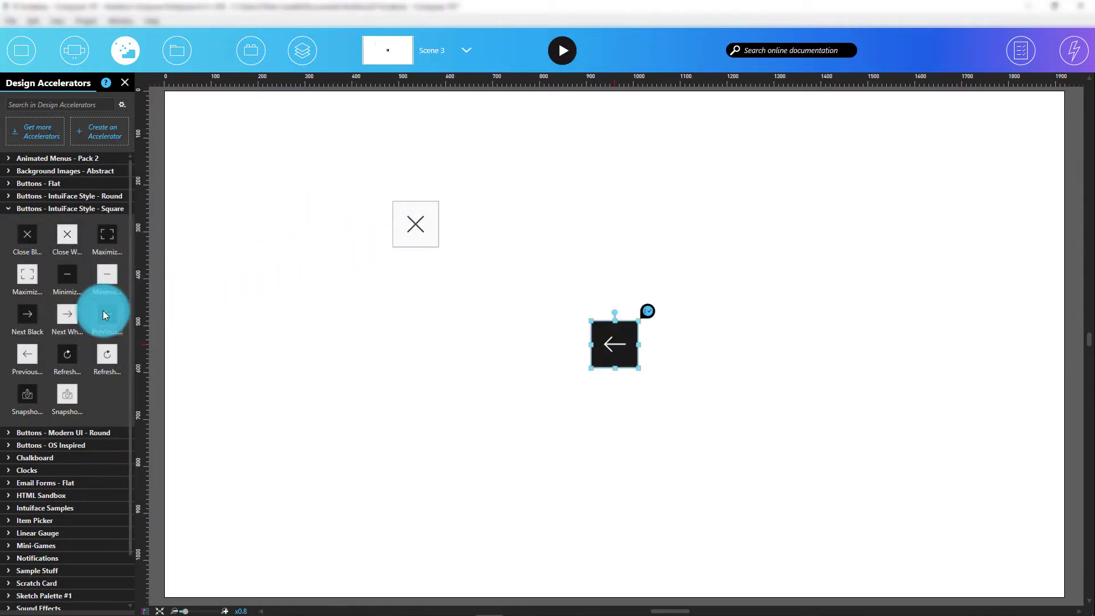
click(17, 432)
scroll(67, 421, down, 2)
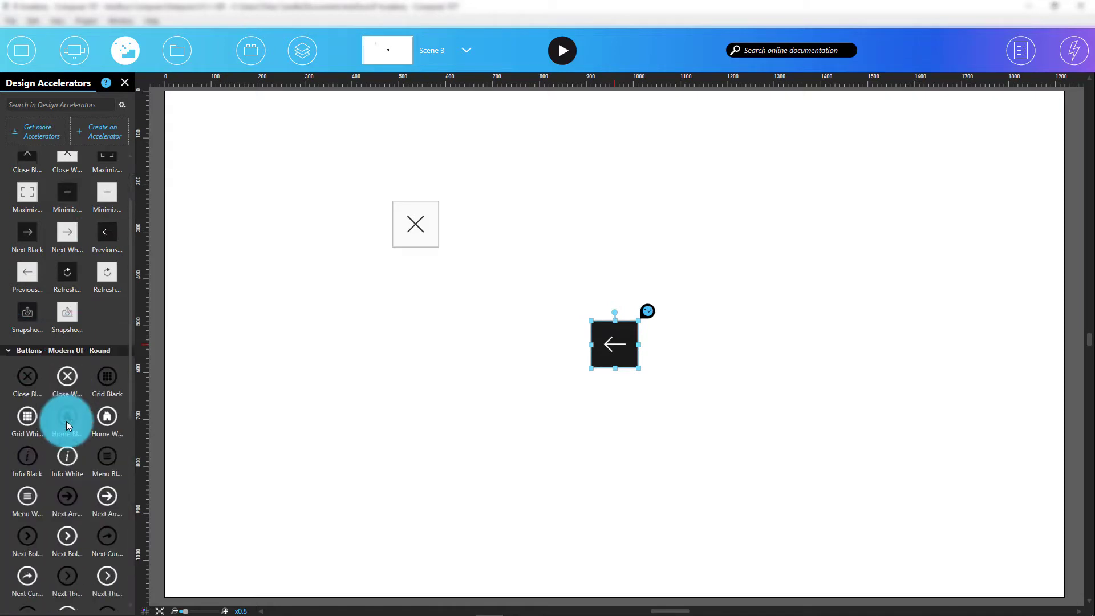
scroll(66, 420, down, 8)
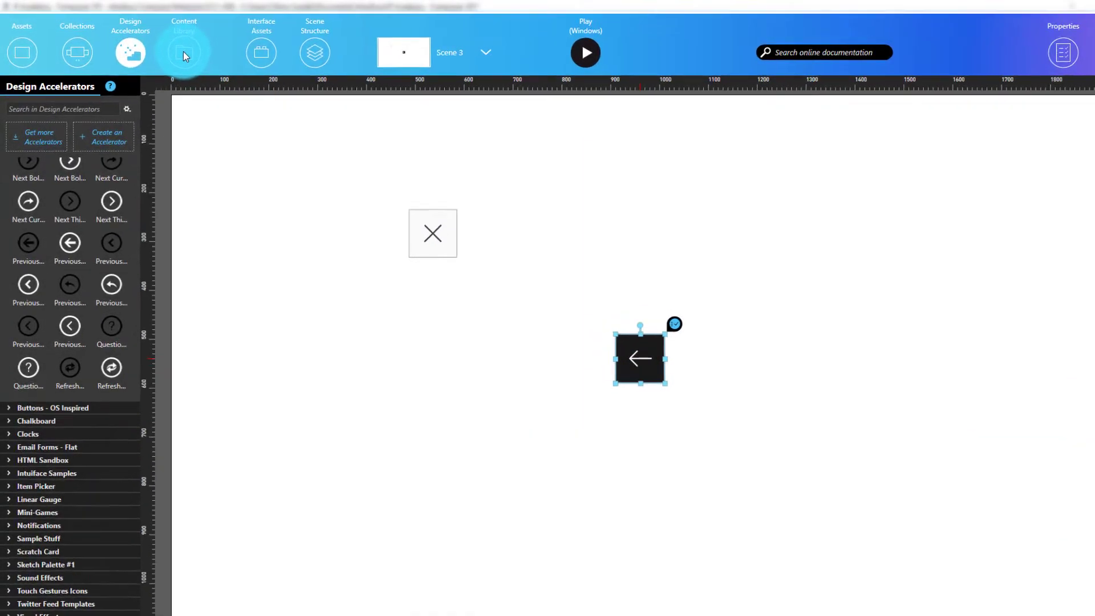
Step: From the Content Library, add the bandaged-ear self-portrait, shrink and reposition it, then add the vangogh video
click(186, 53)
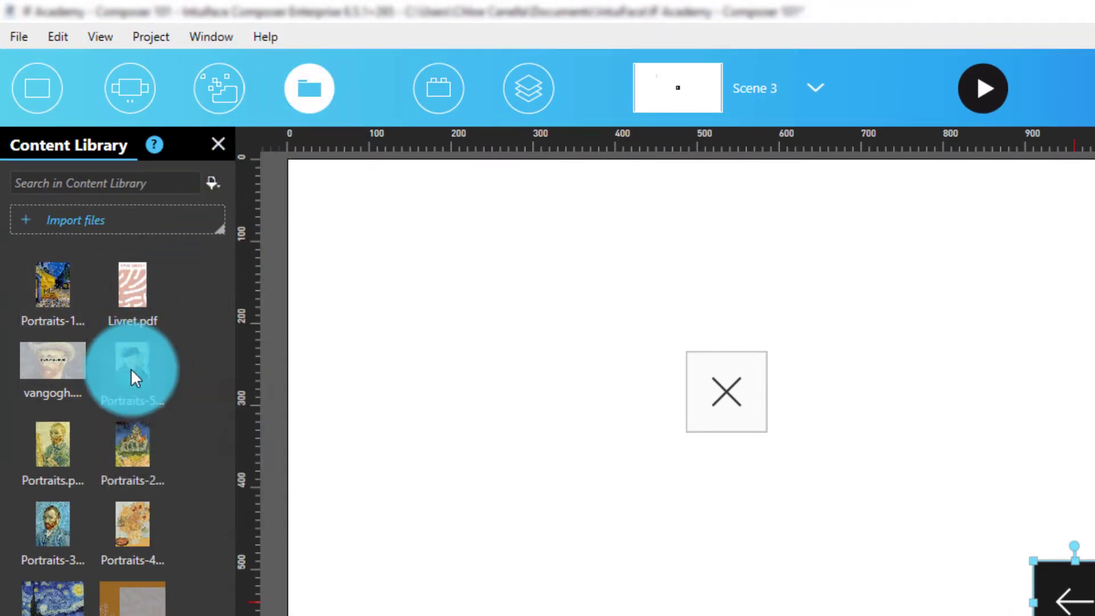
drag(131, 371, 583, 550)
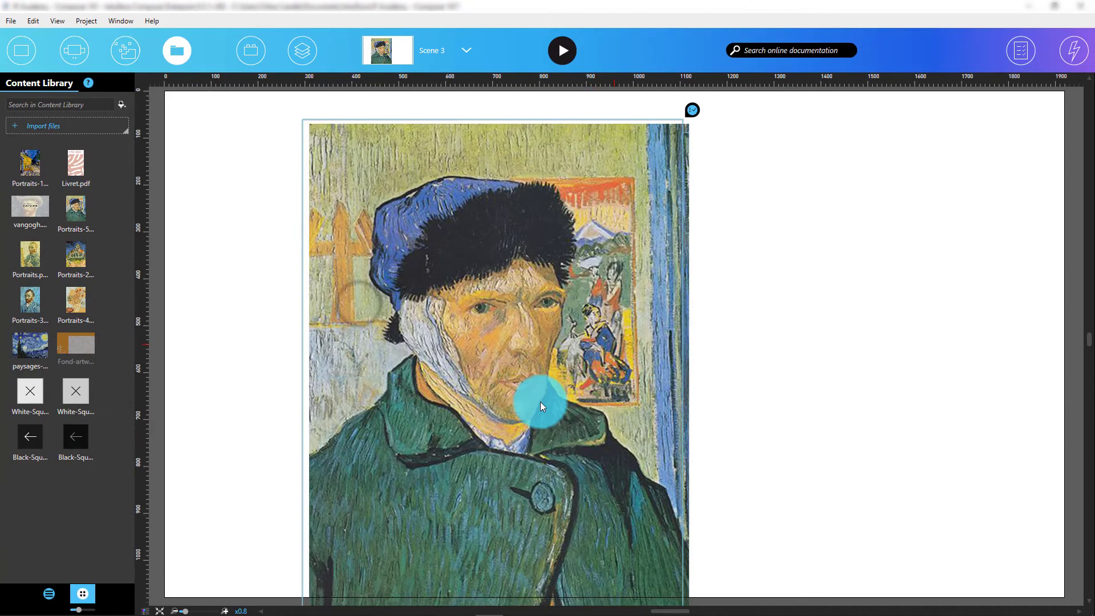
click(691, 115)
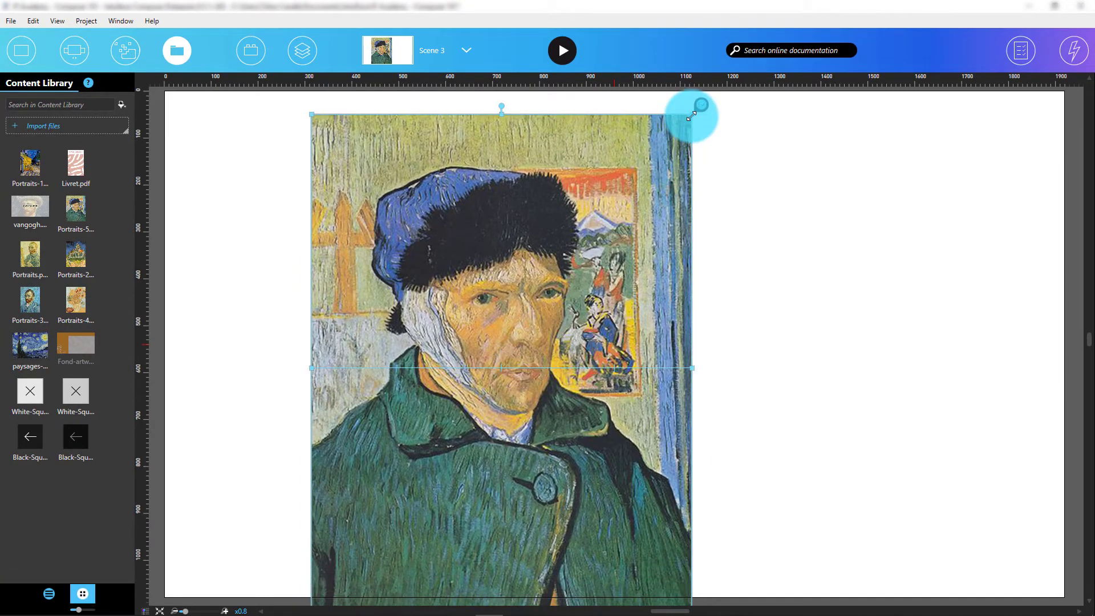
drag(691, 115, 568, 280)
drag(498, 387, 427, 242)
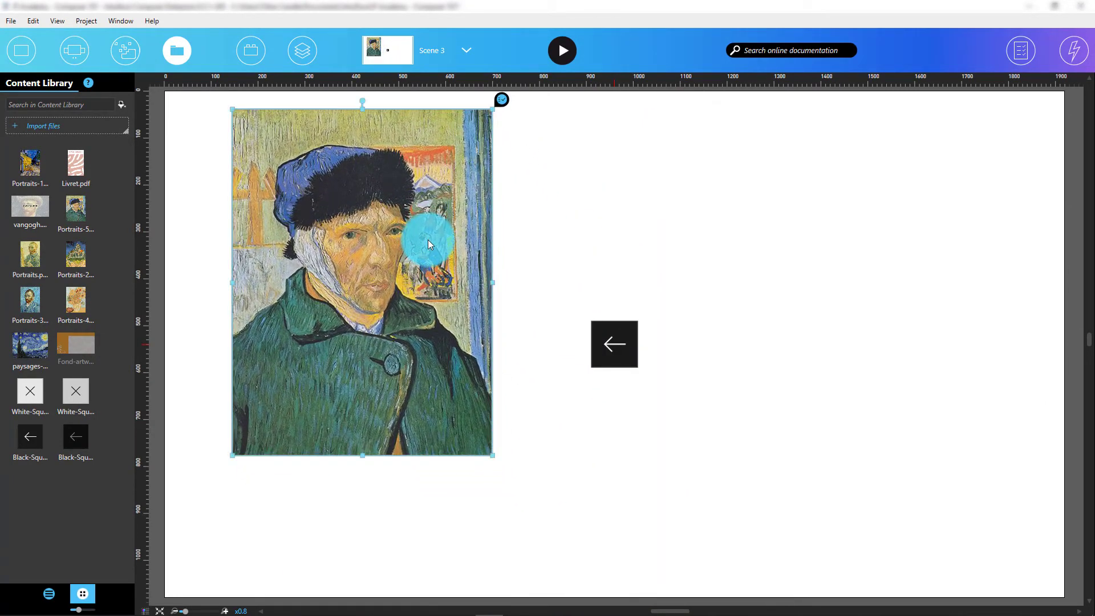
double_click(26, 210)
click(88, 231)
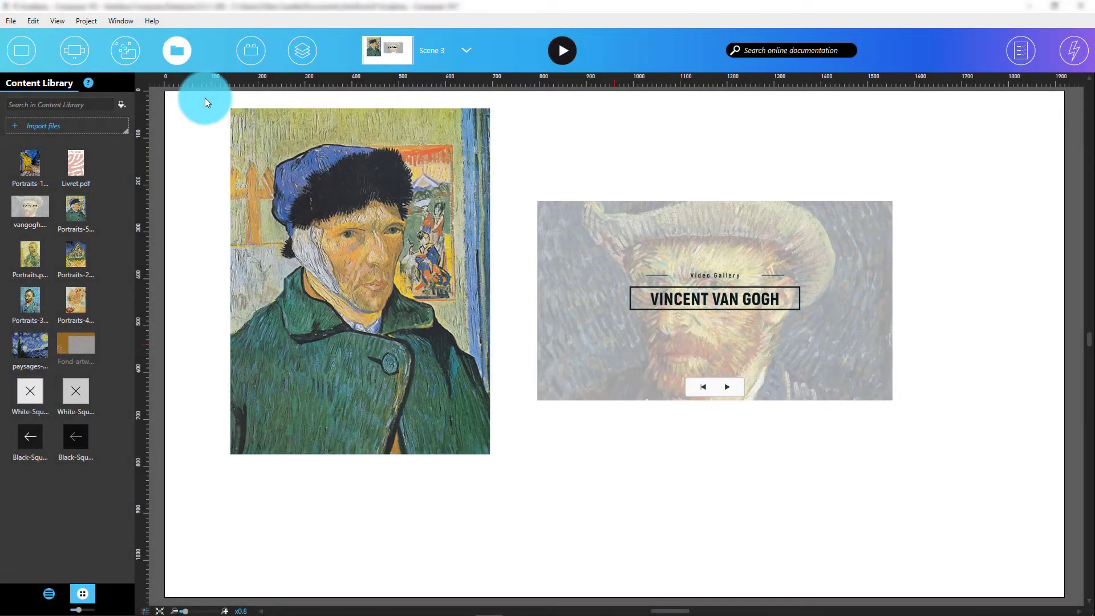
Step: Open Interface Assets, start adding an interface asset, and search the picker for 'weather'
click(251, 55)
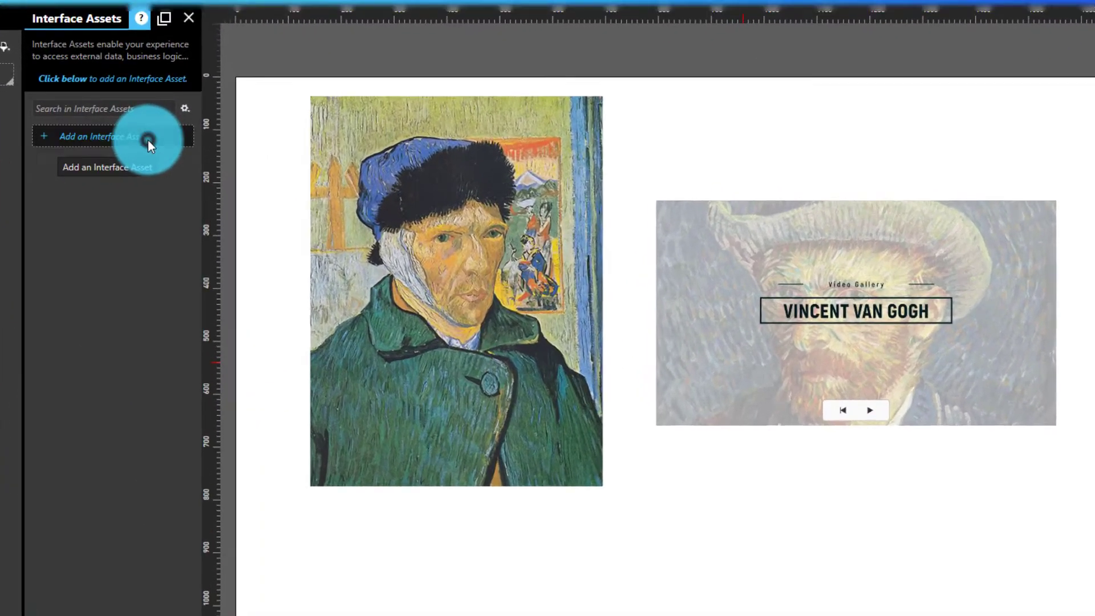
click(148, 142)
scroll(568, 182, up, 2)
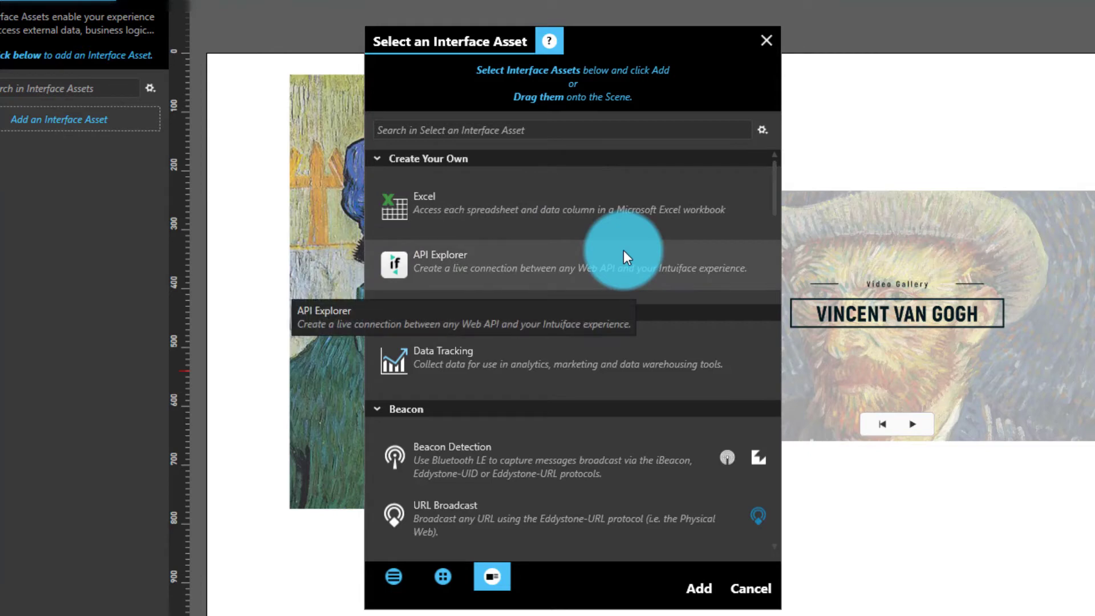
click(559, 138)
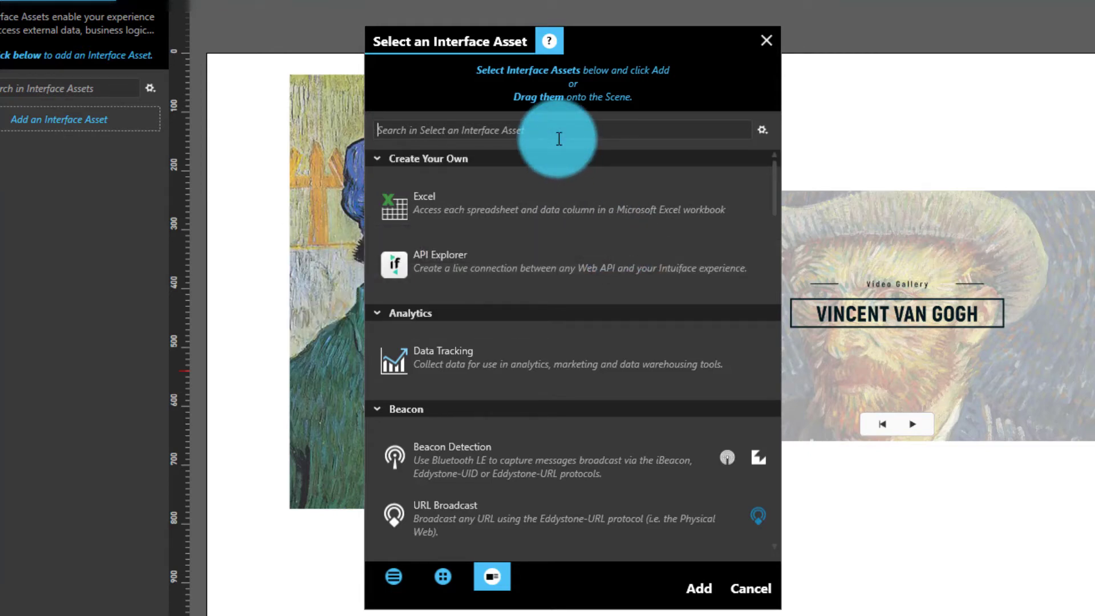
text(weather)
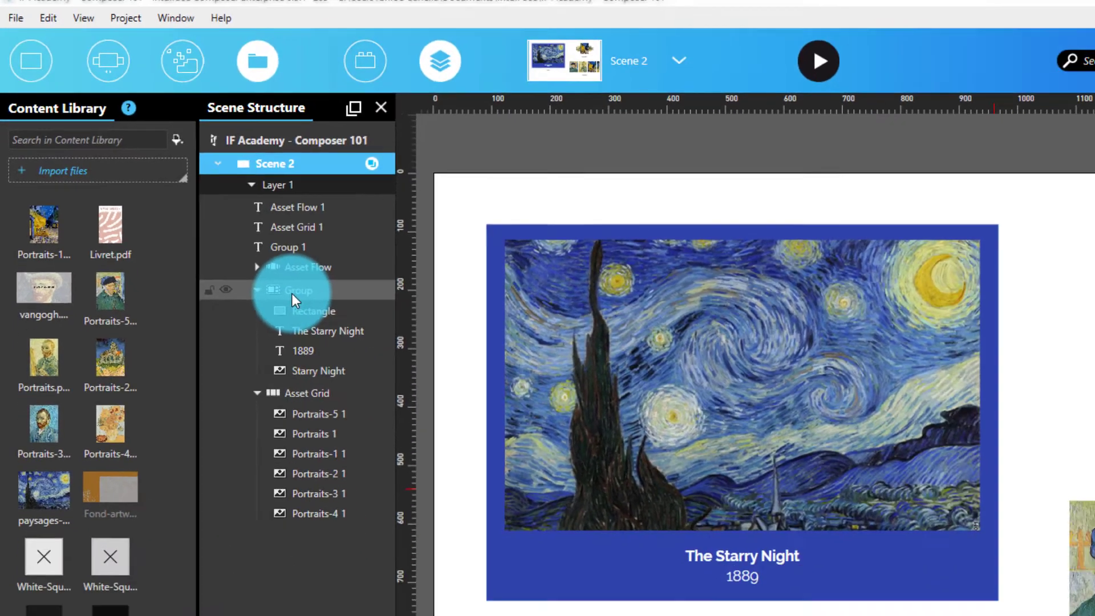
Step: Select the Group and then the Asset Grid in Scene 2's structure tree
click(292, 291)
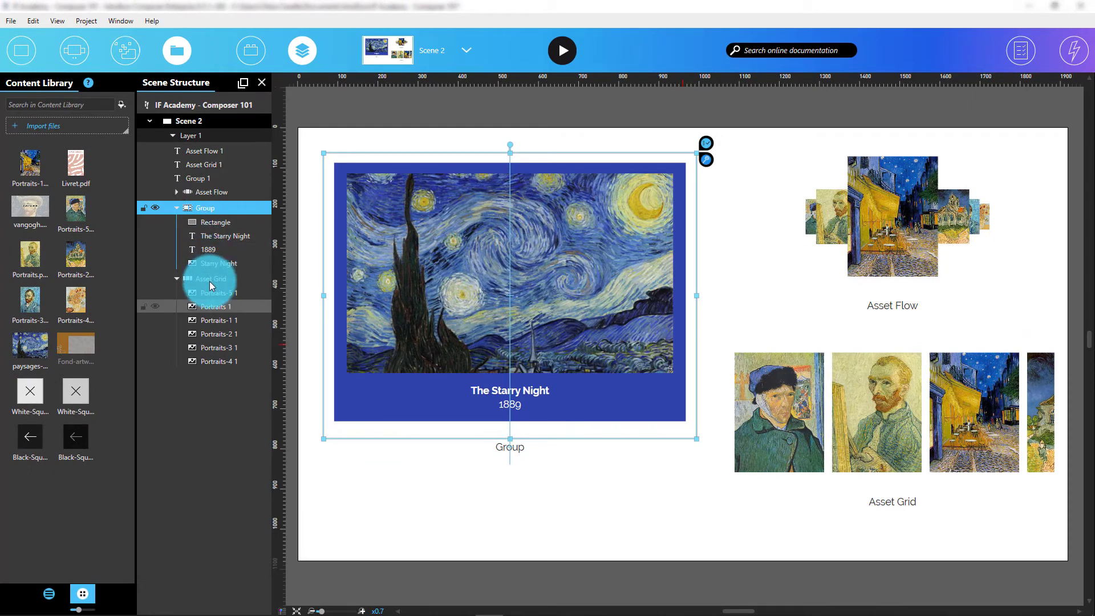
click(210, 279)
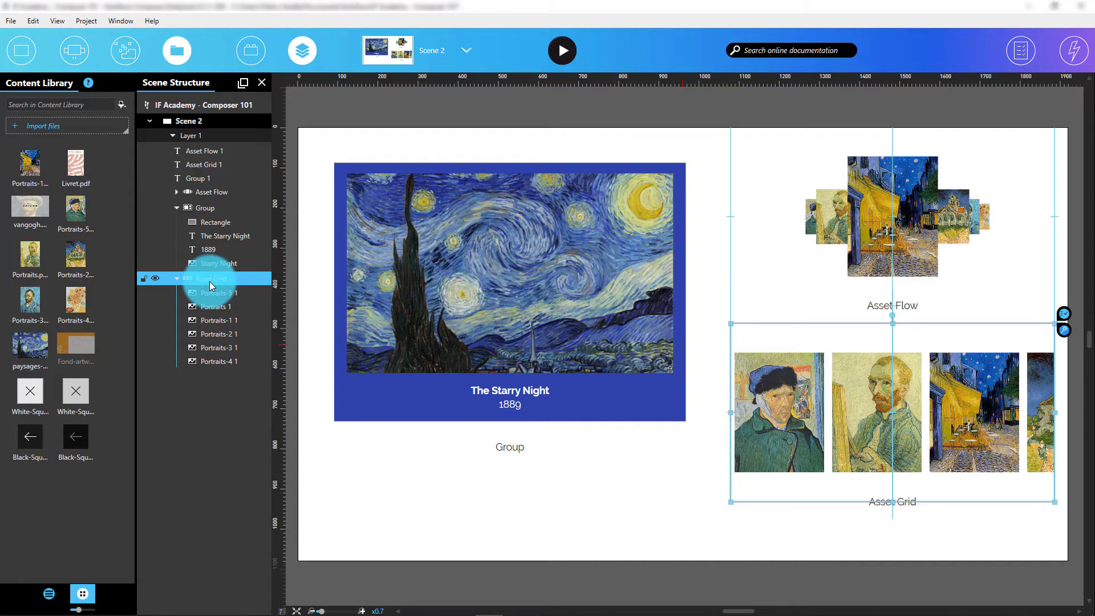
Step: Show and hide the Asset Grid's properties, then select Layer 1 in the scene structure
click(1020, 51)
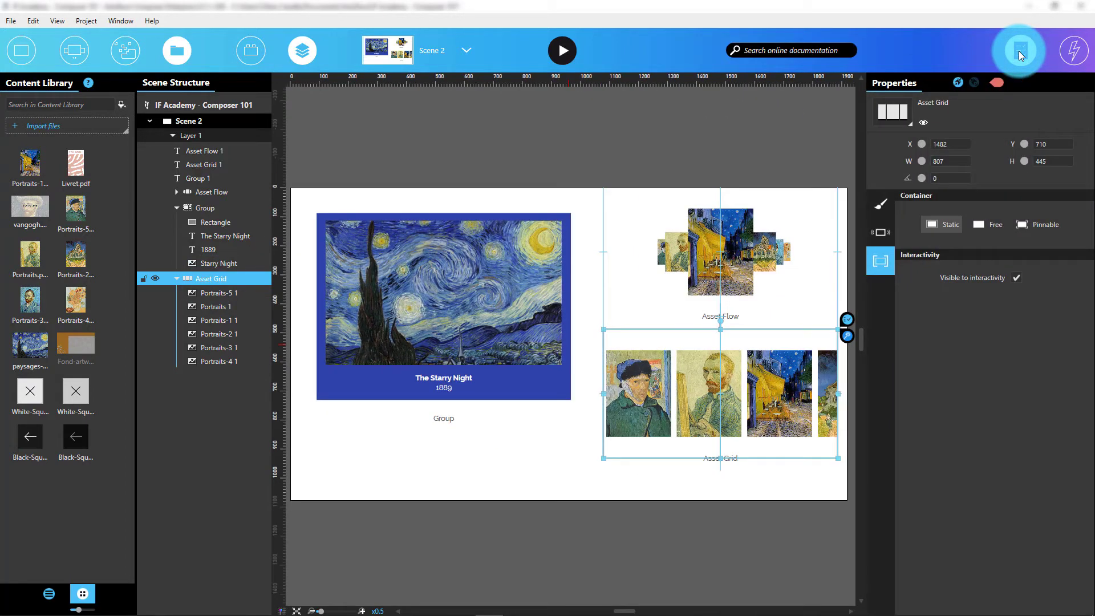
click(1019, 51)
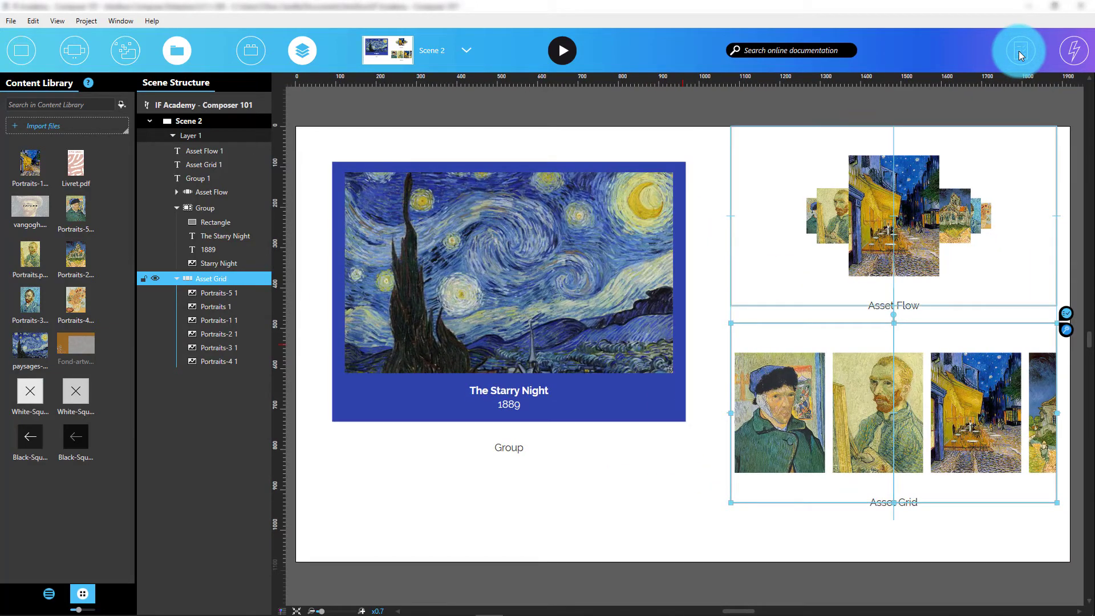
click(194, 137)
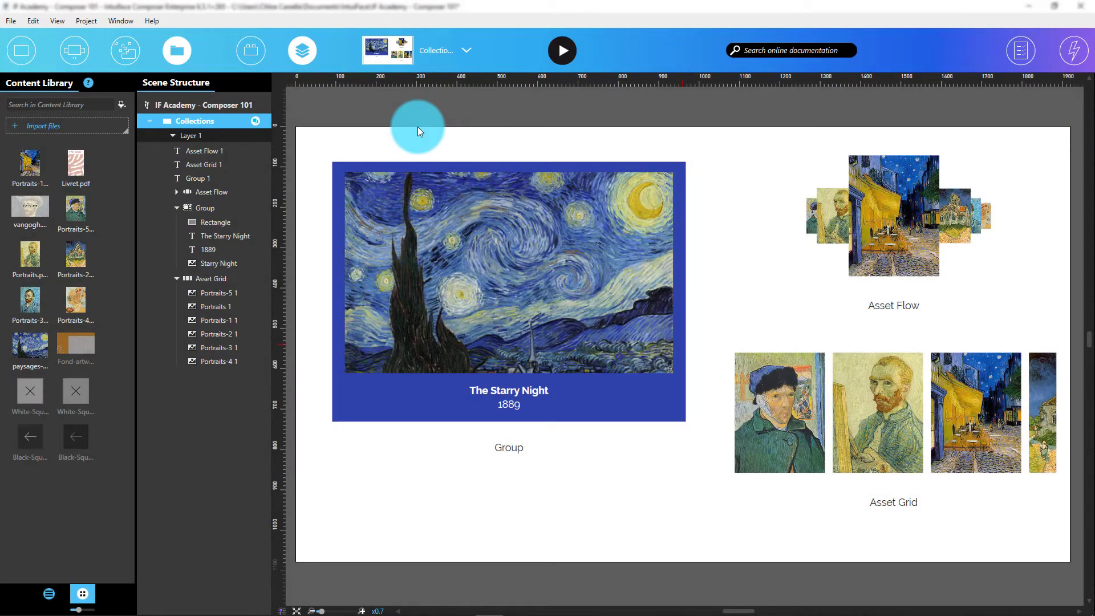
Step: In the scene list, reorder the Assets scene, add a blank scene, then reorder Collections
click(450, 59)
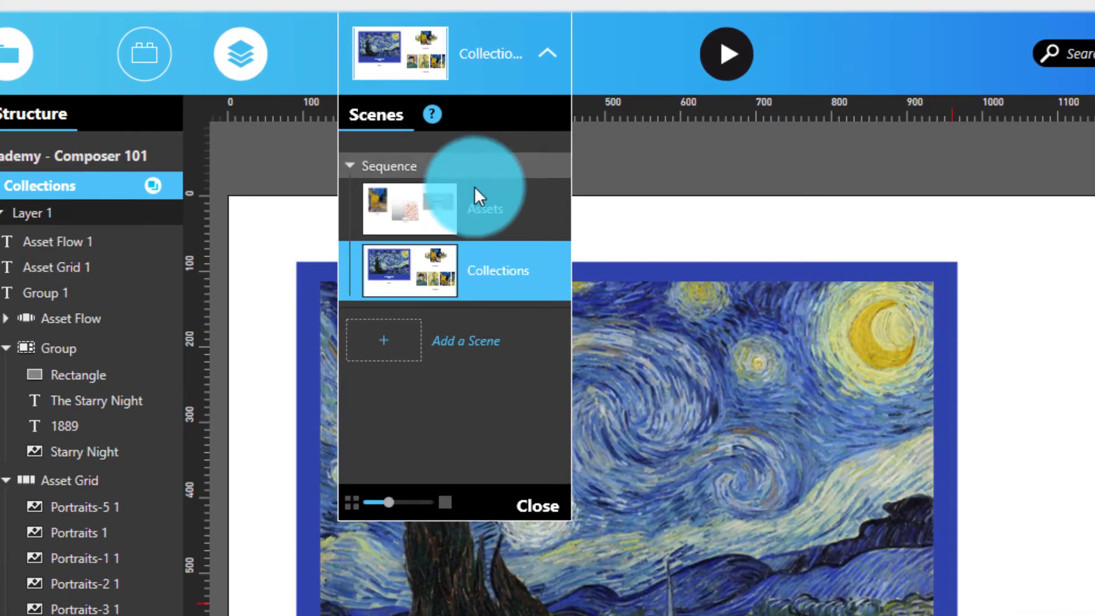
drag(475, 188, 527, 239)
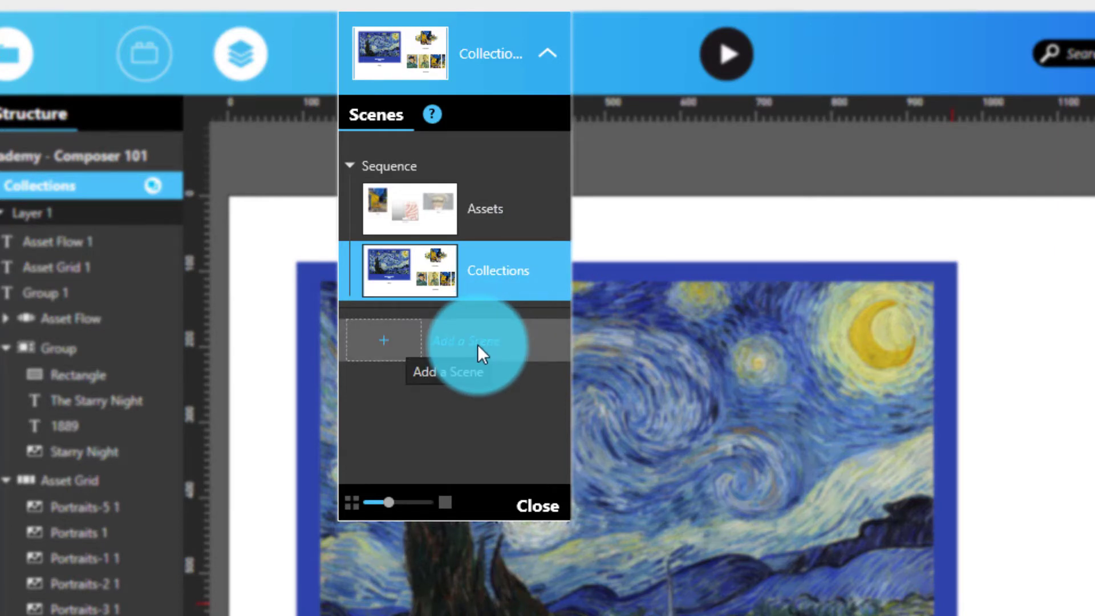
click(479, 345)
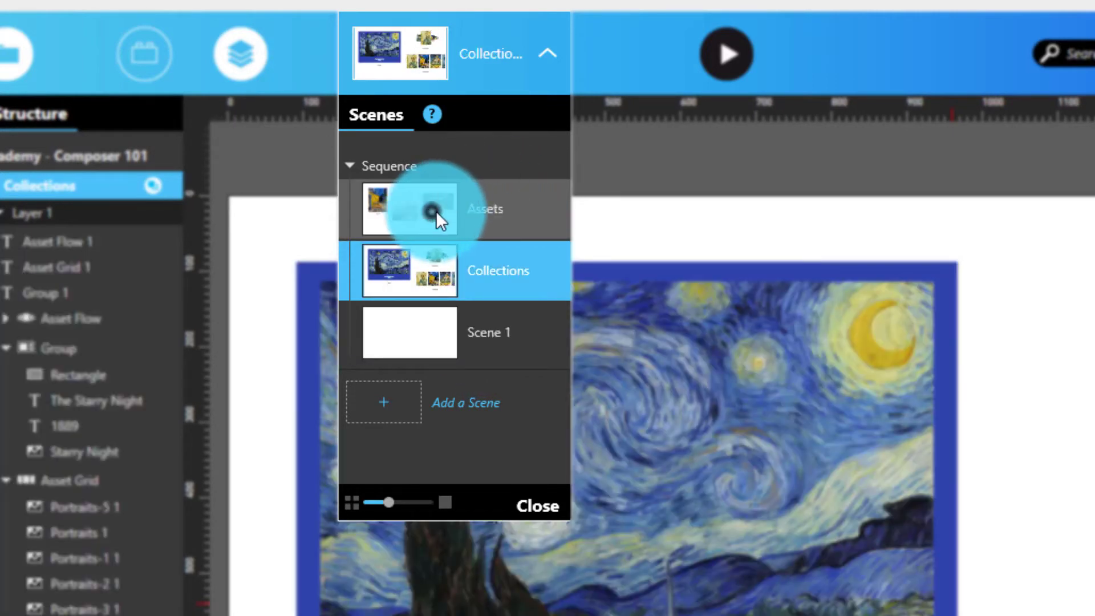
click(446, 211)
drag(512, 266, 490, 295)
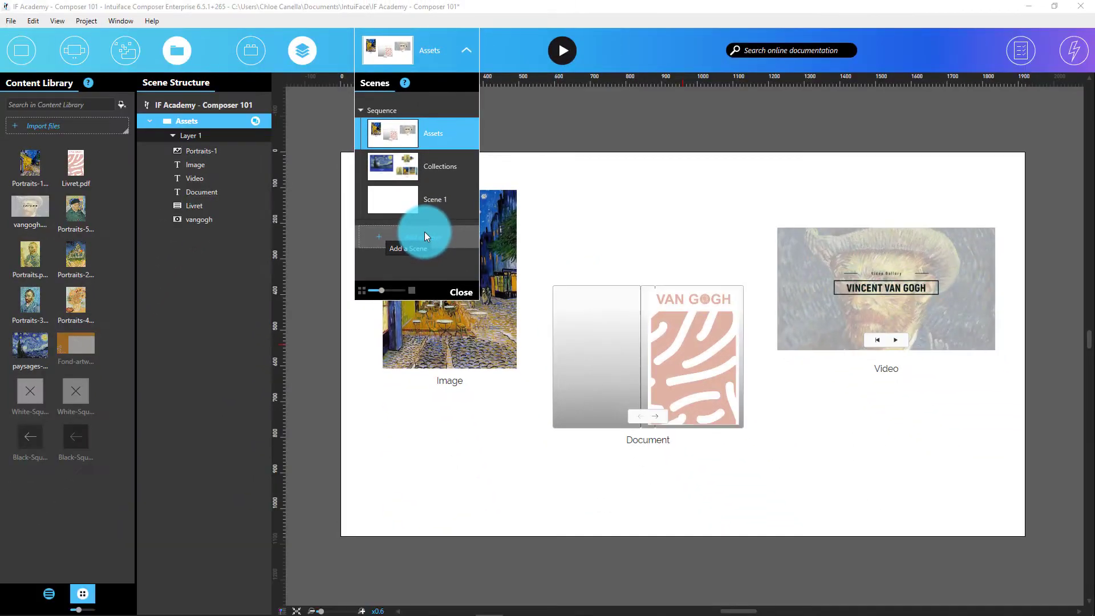
Step: Switch to the Collections scene and drag the vangogh video into its Asset Flow
click(451, 177)
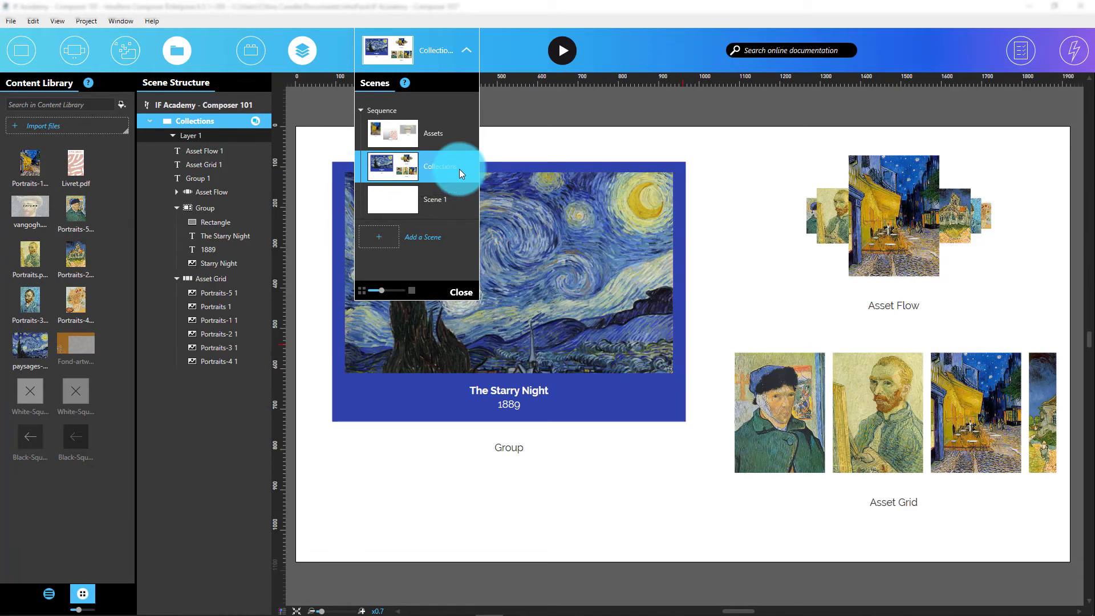
click(563, 136)
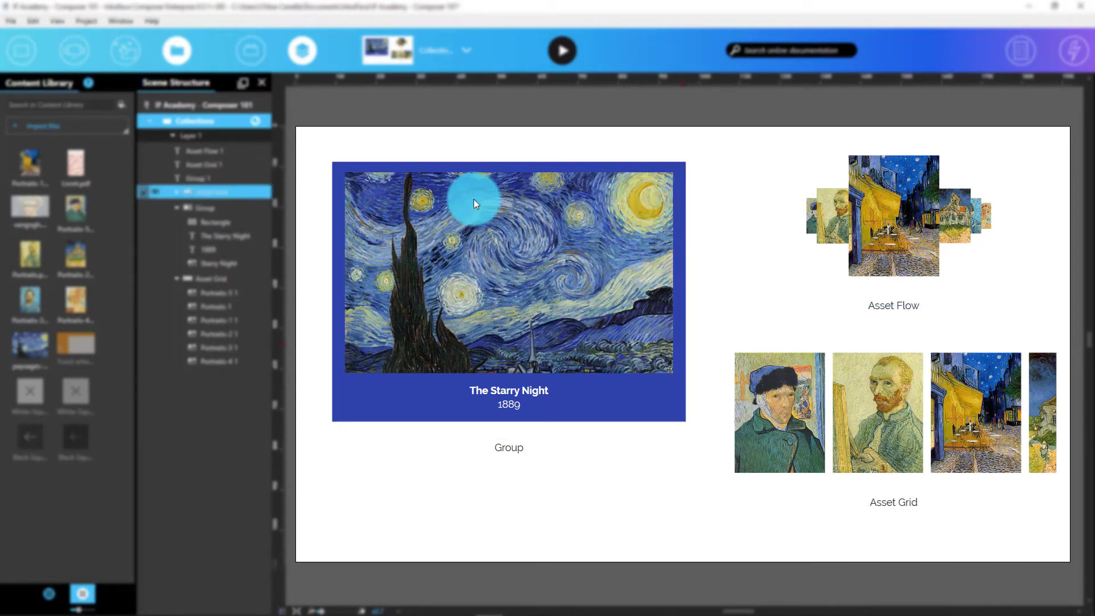
drag(29, 207, 734, 283)
Step: Visit the Assets scene, return to Collections, and start Play mode
click(413, 50)
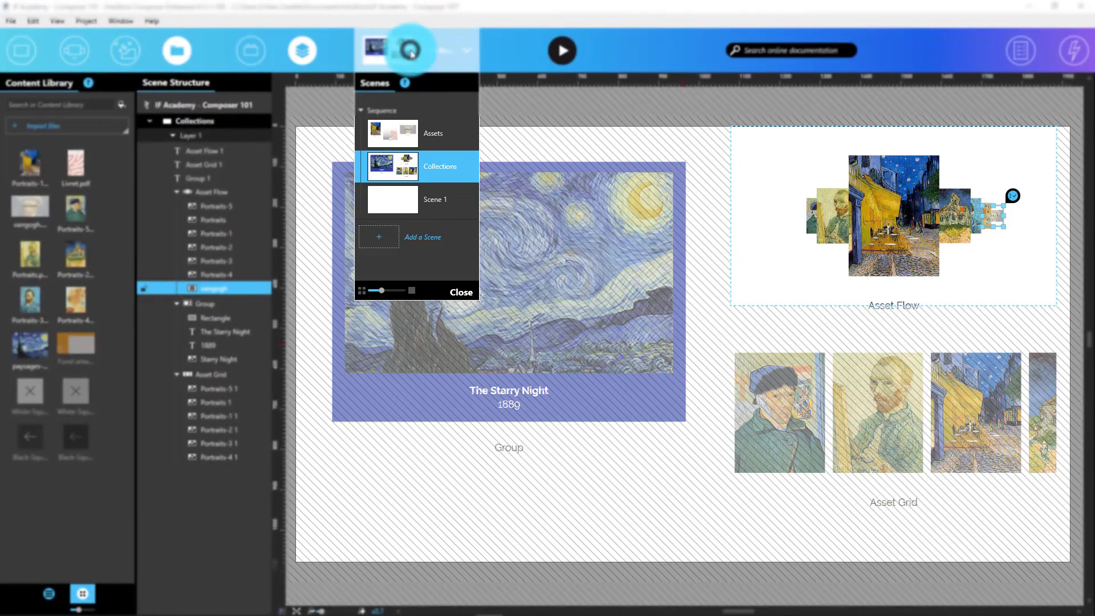
click(431, 134)
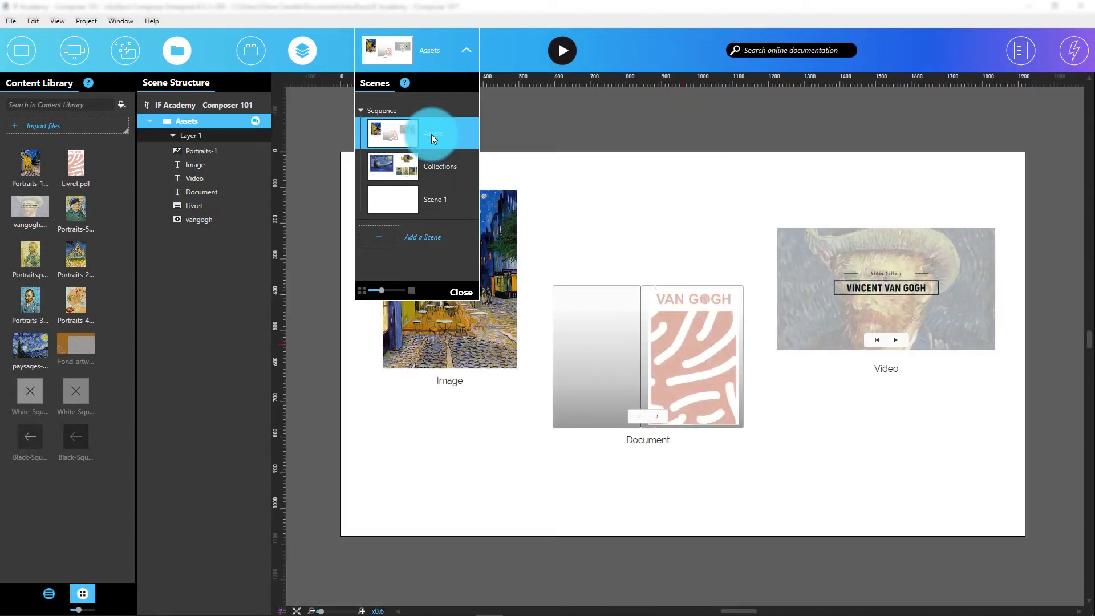
click(431, 166)
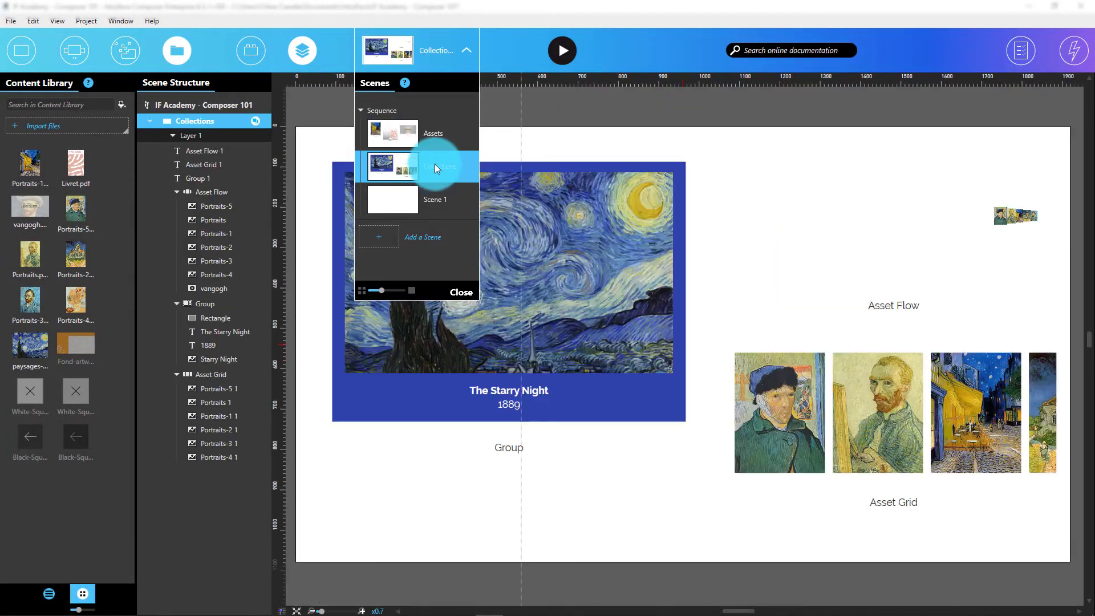
click(563, 53)
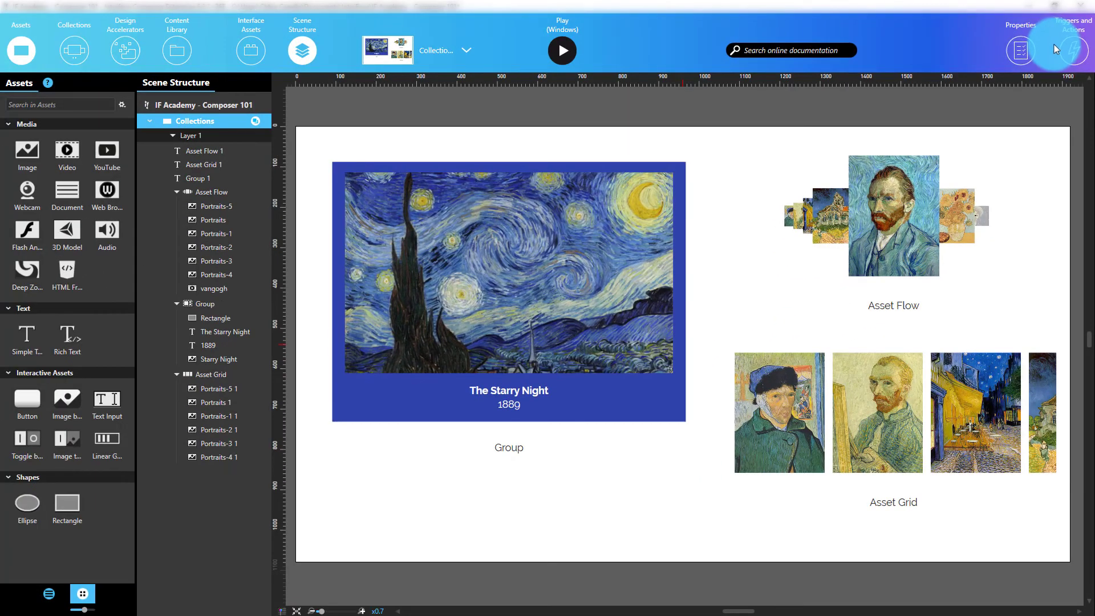
Step: Show the scene's properties, then select the Starry Night group and inspect its properties
click(945, 105)
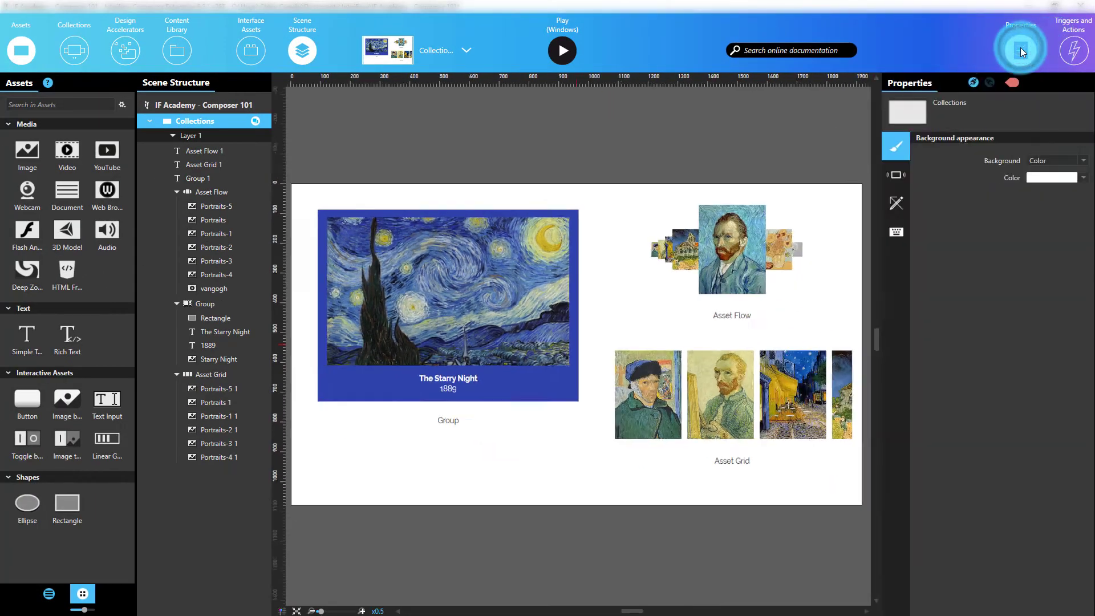
click(970, 79)
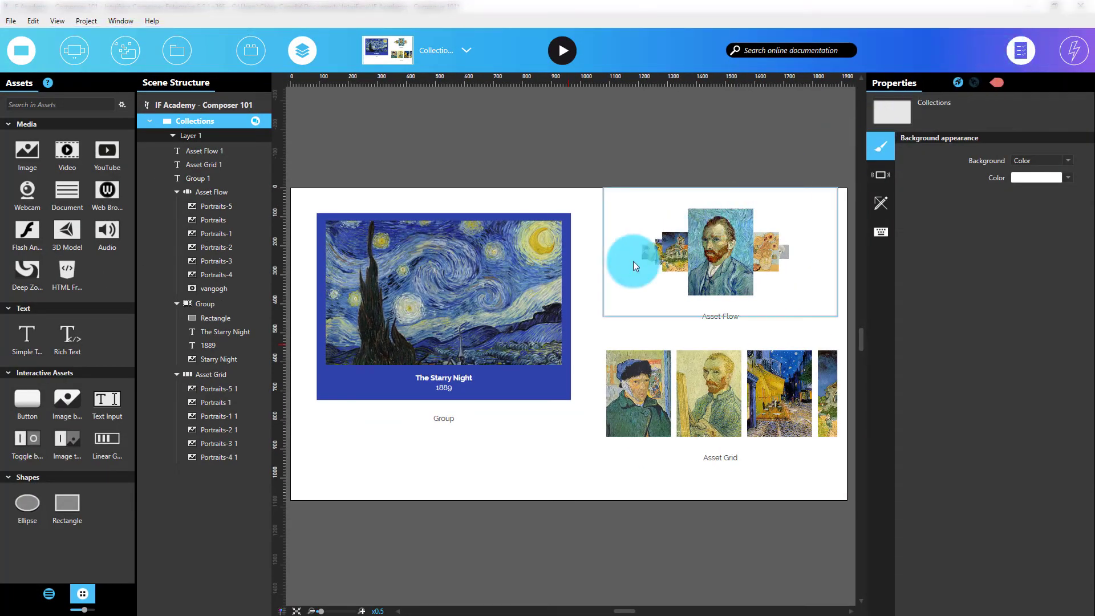
click(551, 309)
click(869, 238)
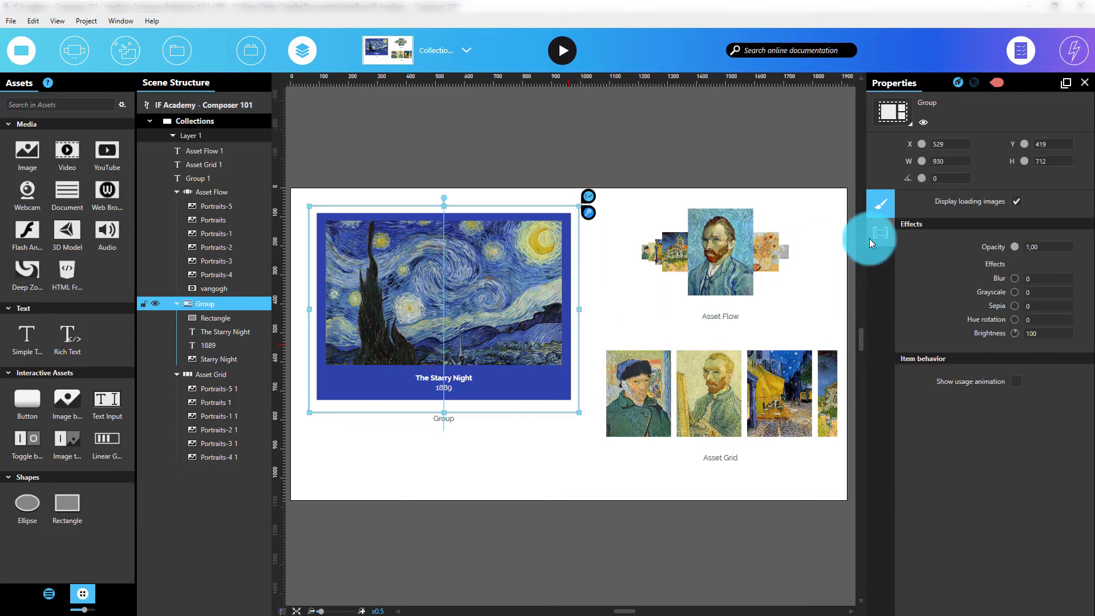
click(922, 279)
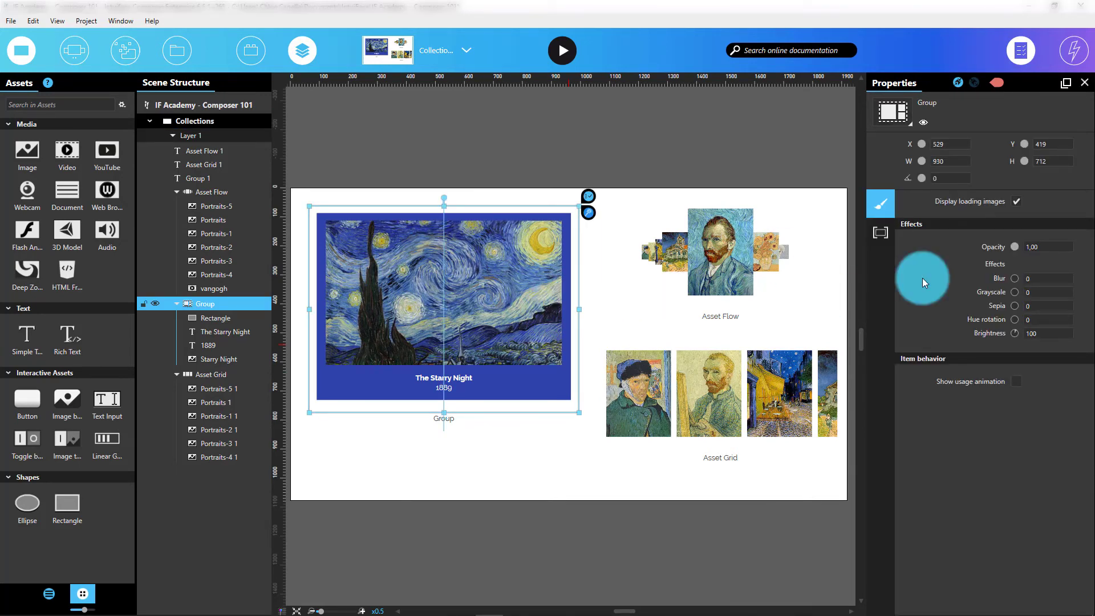
click(628, 304)
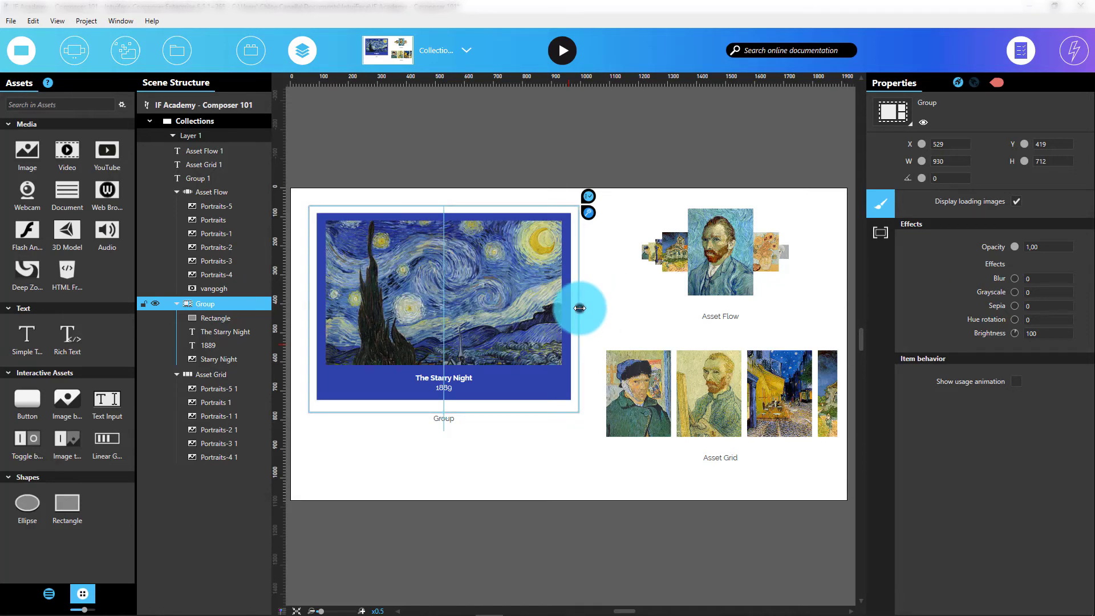
Step: Resize the Starry Night group narrower then wider, and try its rotation handle
mouse_move(579, 308)
mouse_down()
mouse_move(522, 306)
mouse_move(593, 310)
mouse_up()
click(532, 266)
mouse_move(453, 197)
mouse_down()
mouse_move(467, 200)
mouse_move(453, 181)
mouse_up()
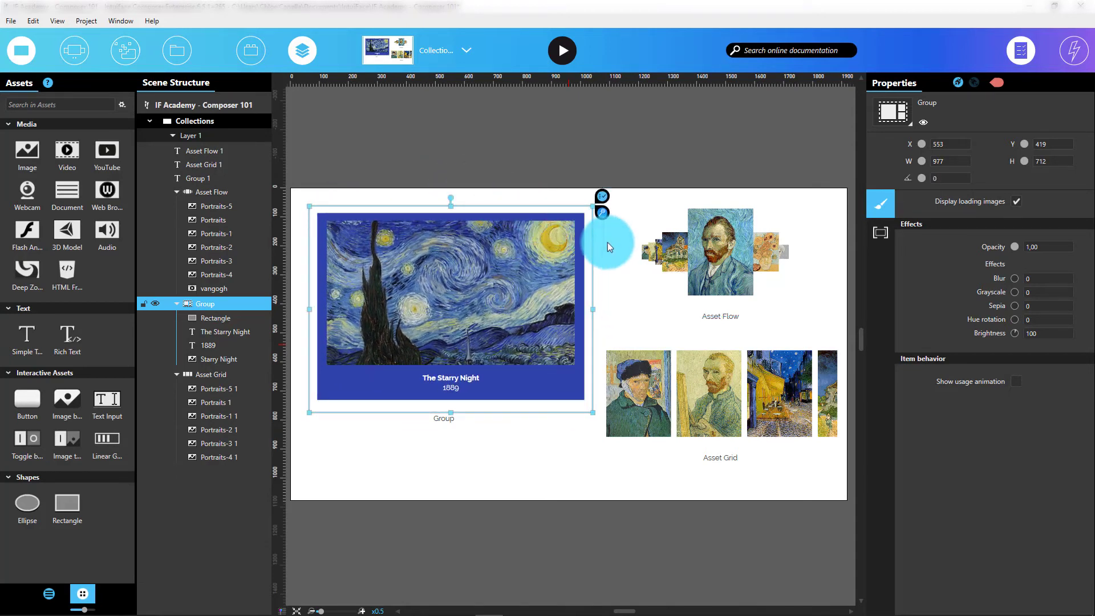
Step: Inside the Starry Night group, review the painting's Appearance, Container behavior and Tools settings, then select the backing rectangle
double_click(518, 328)
click(519, 328)
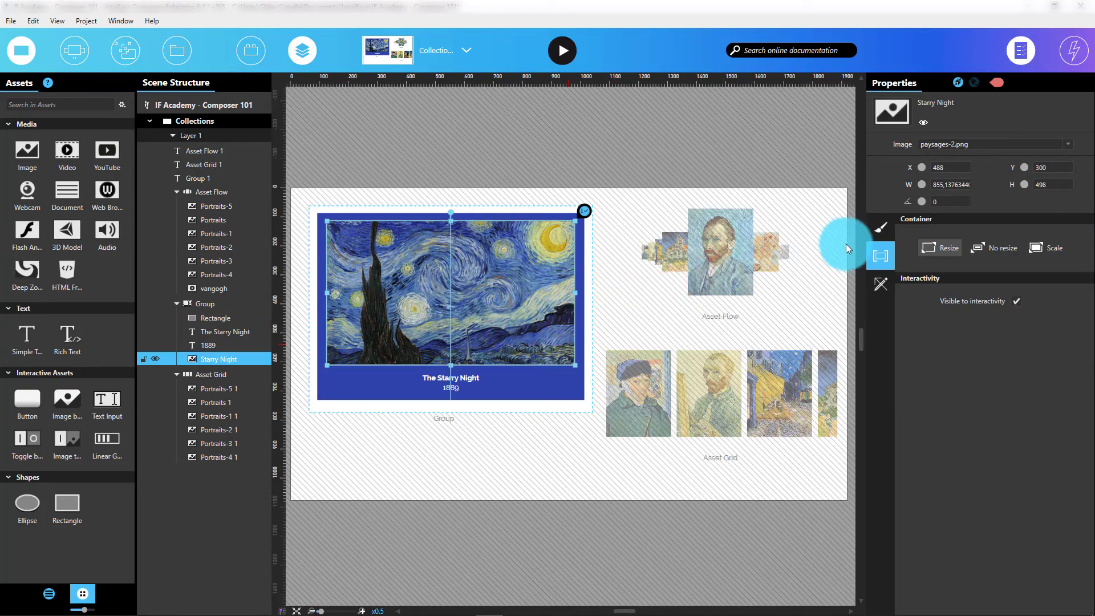
mouse_move(846, 244)
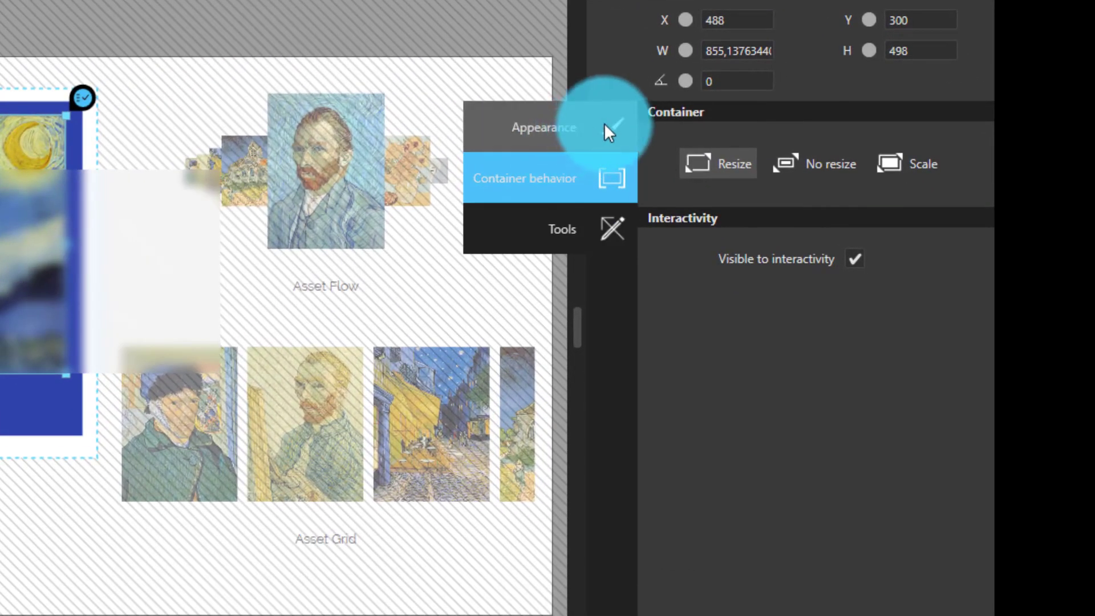
click(695, 157)
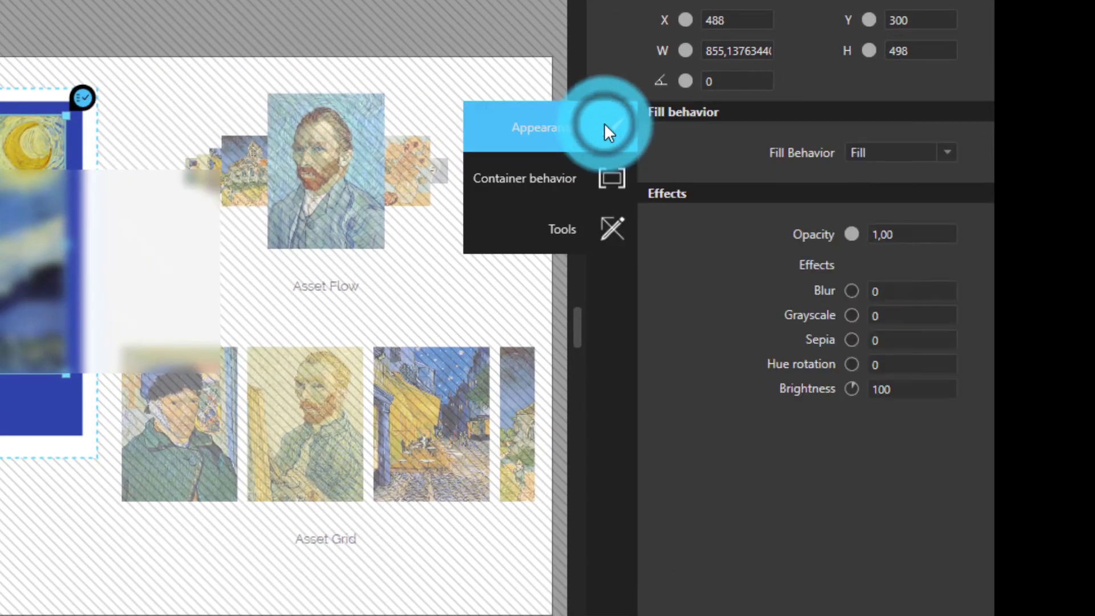
click(591, 182)
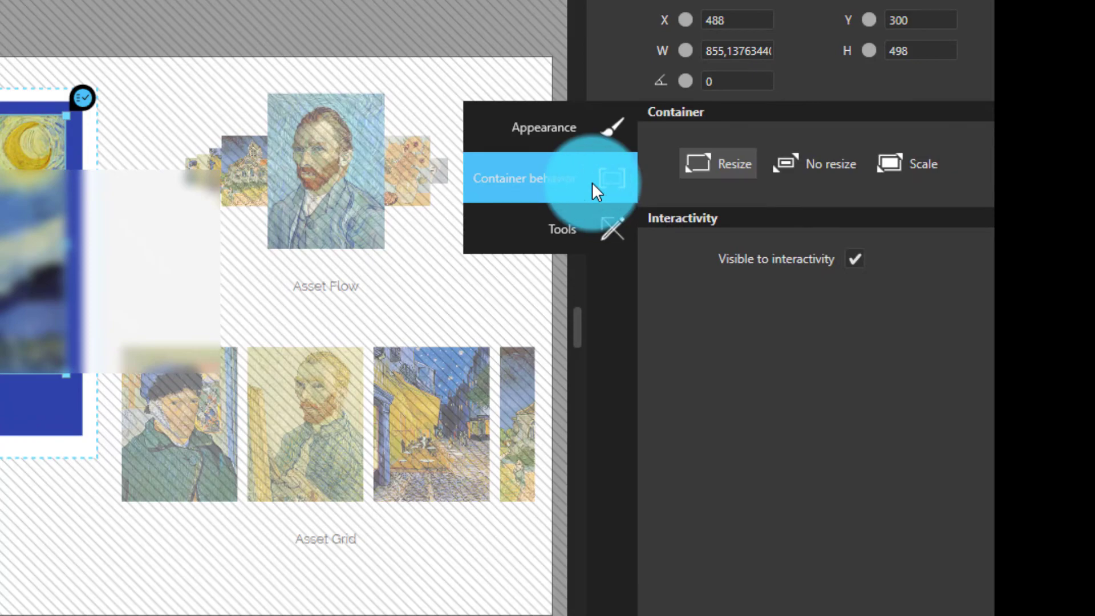
click(594, 223)
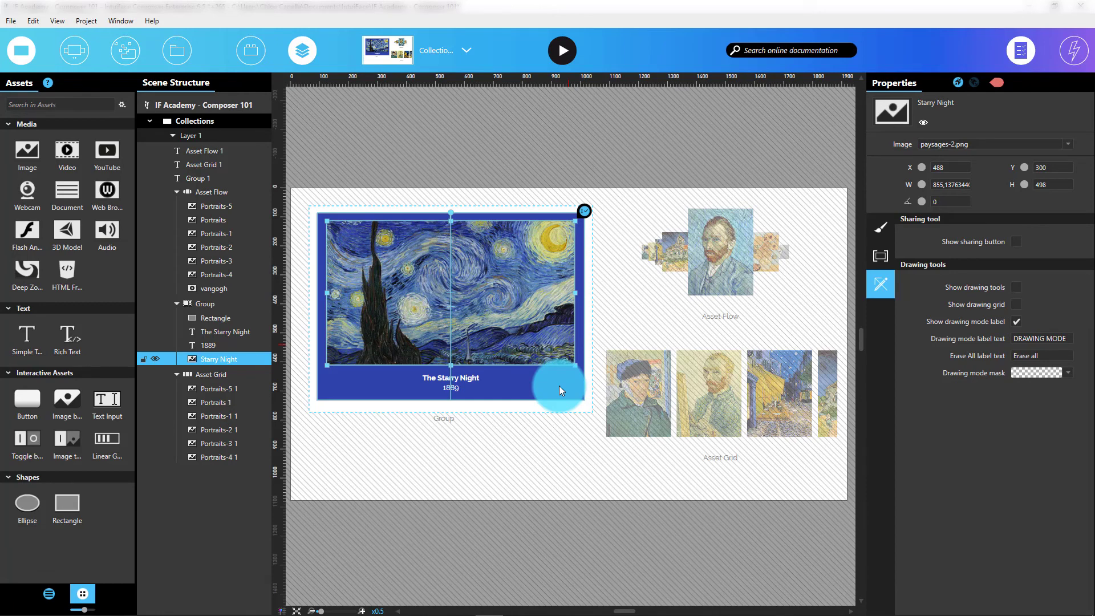
click(559, 386)
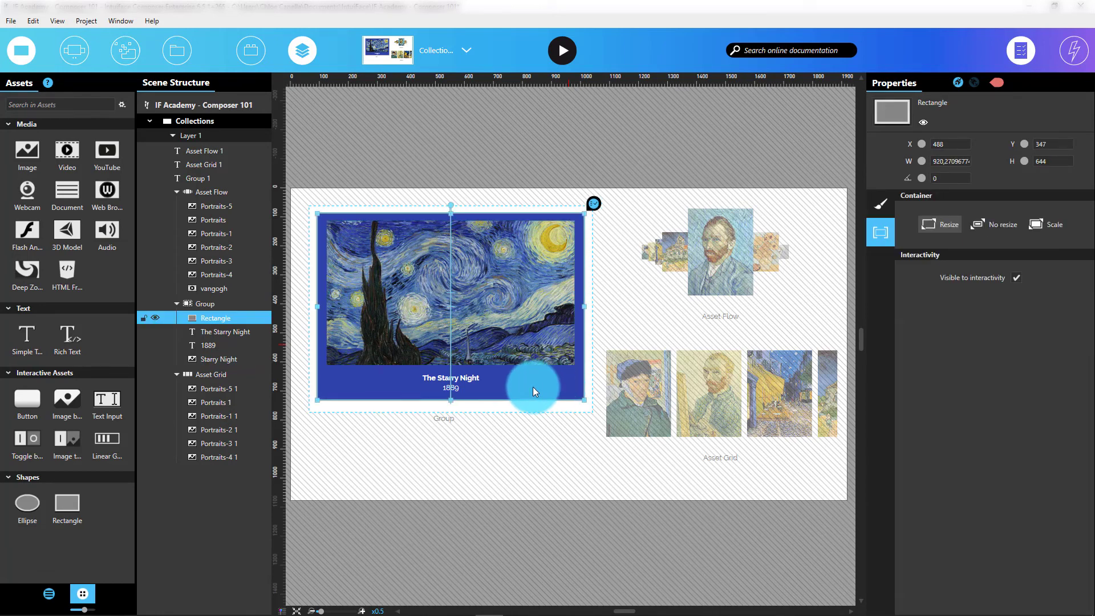
Step: Change the backing rectangle's Fill colour from blue to rust-brown
click(878, 208)
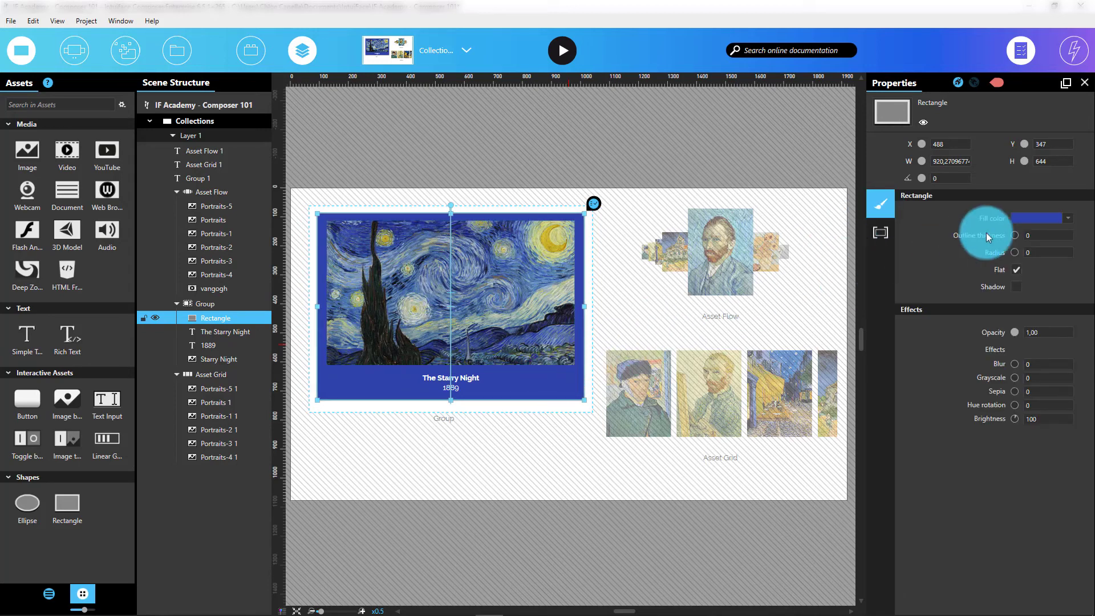
click(1017, 221)
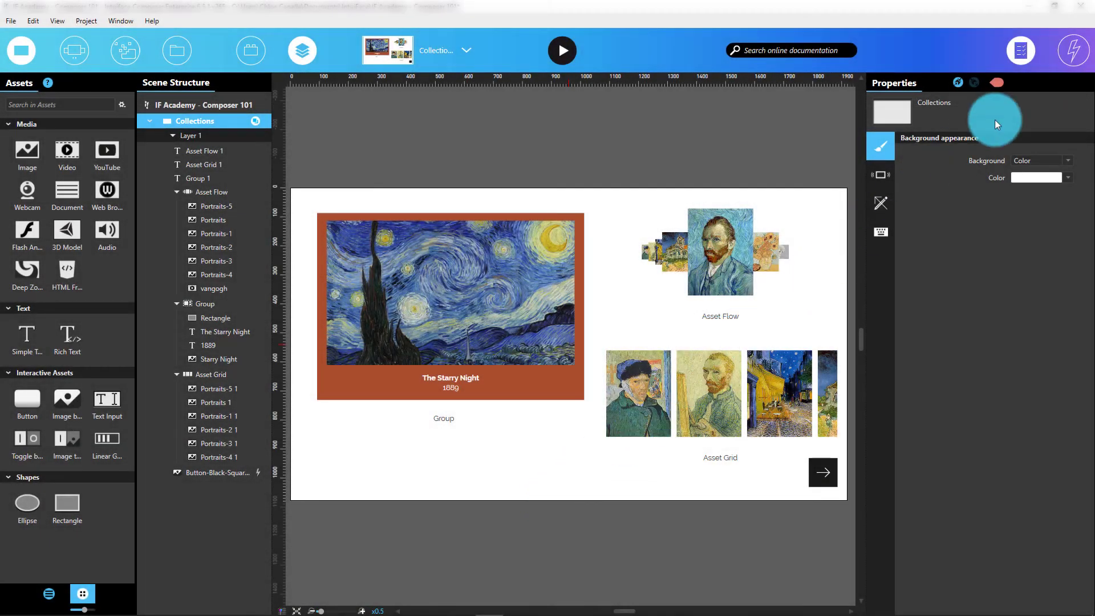
Step: Change the arrow button's is released action from Next to Go to Scene Assets with Zoom in
click(1070, 54)
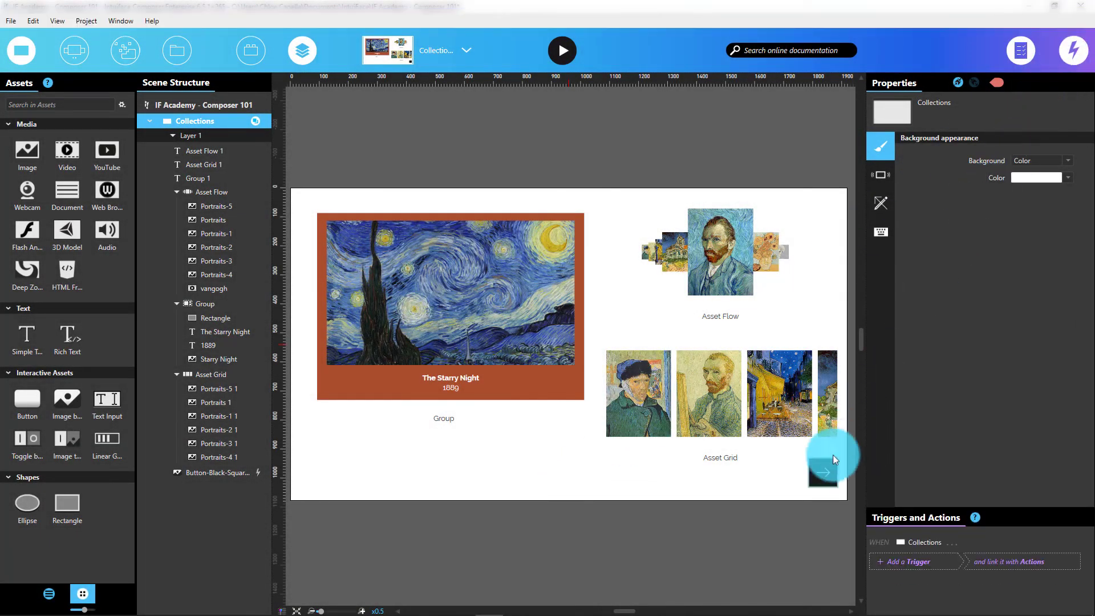
click(825, 474)
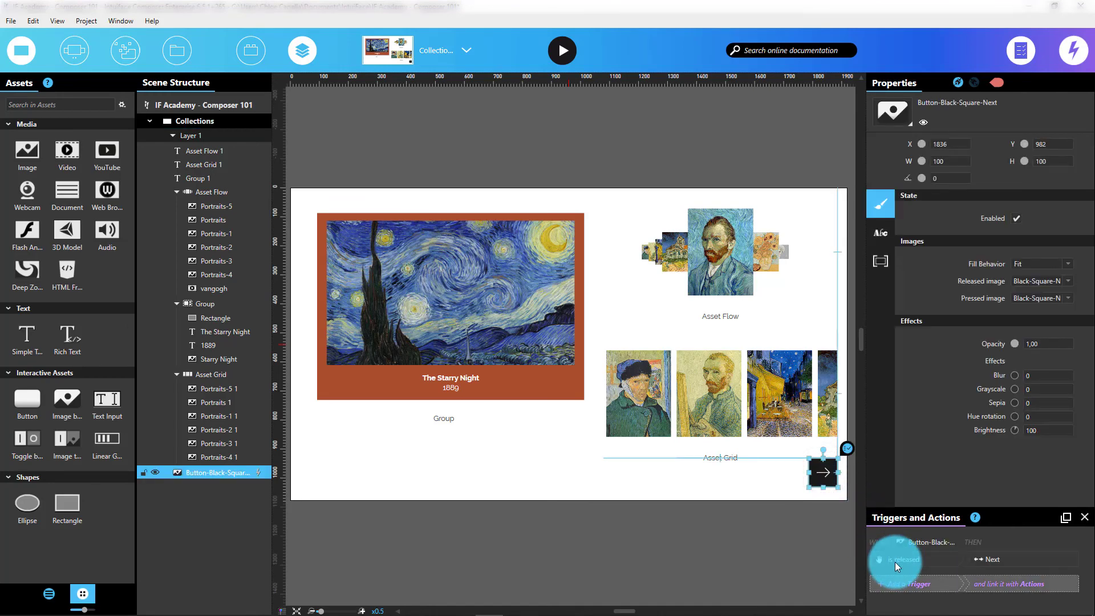
double_click(910, 559)
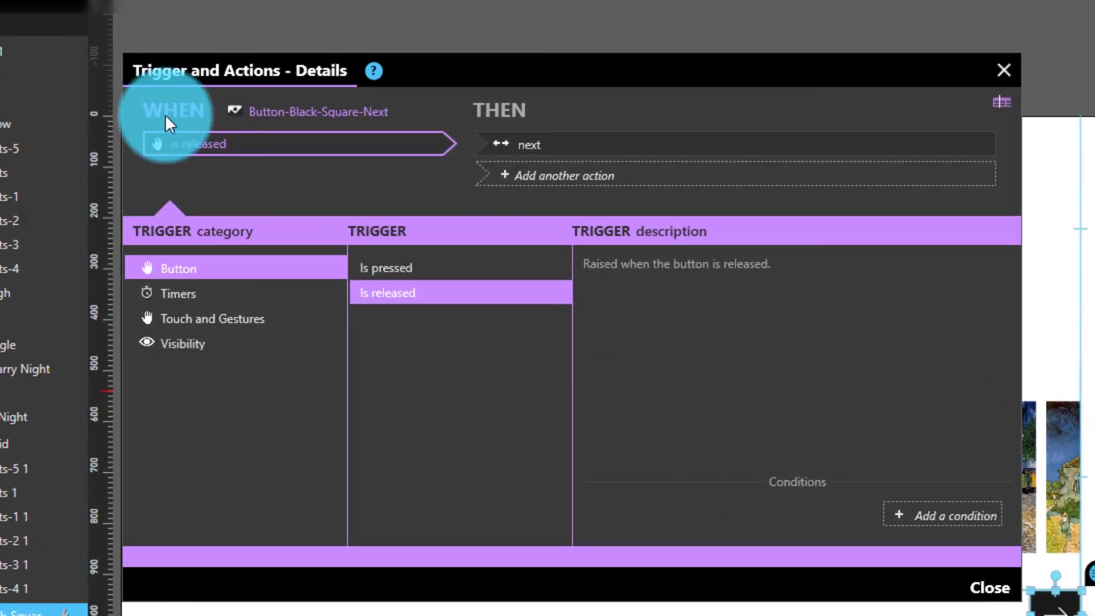
click(536, 145)
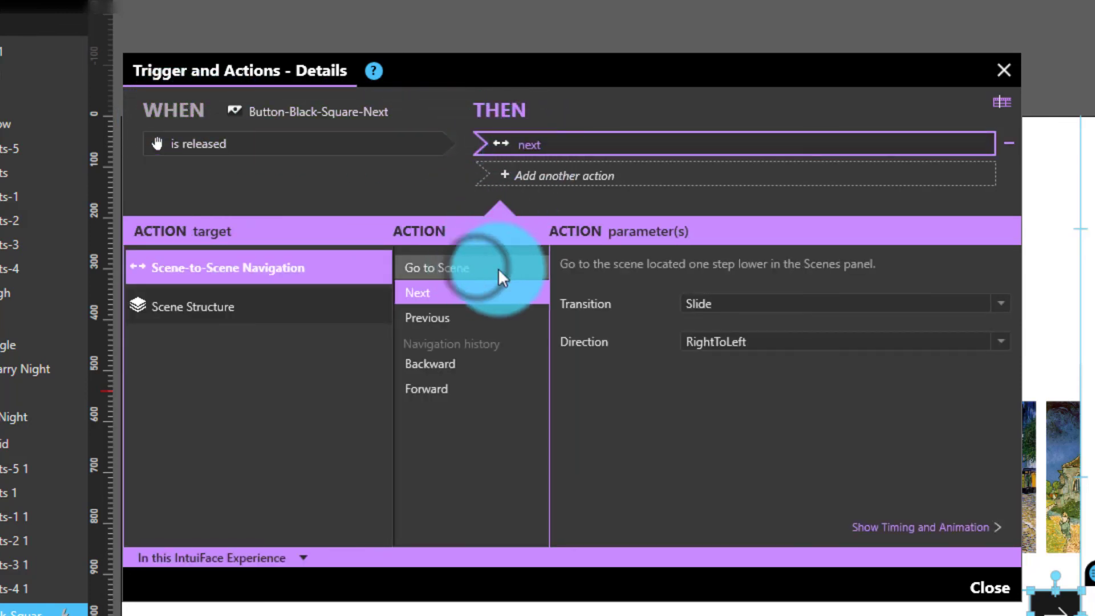
click(477, 267)
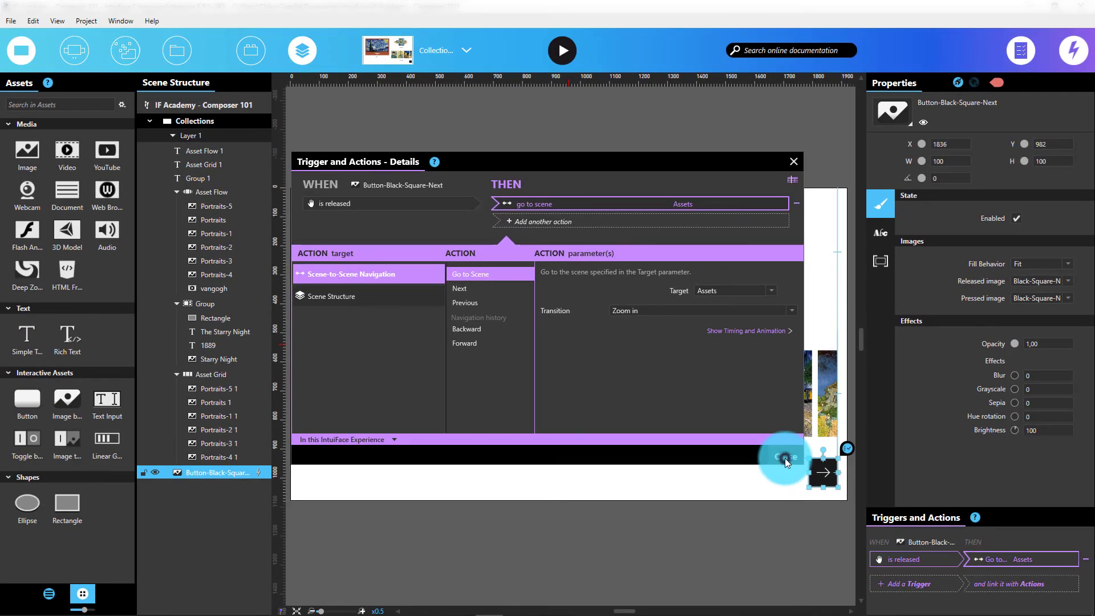
click(785, 457)
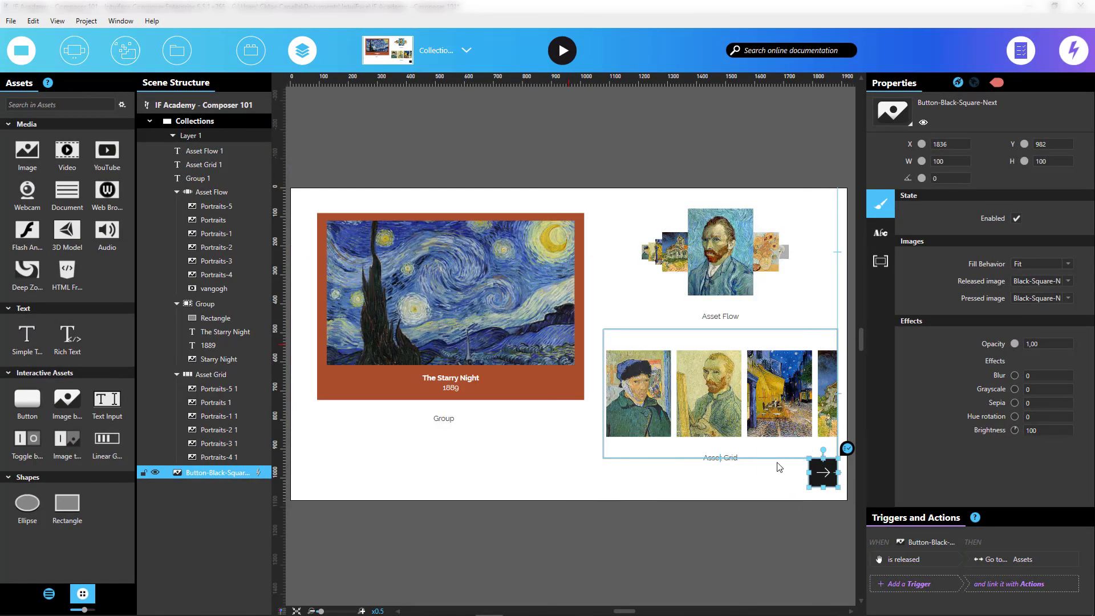
Step: Select the Asset Flow collection on the Collections scene and undock the Properties panel
click(774, 472)
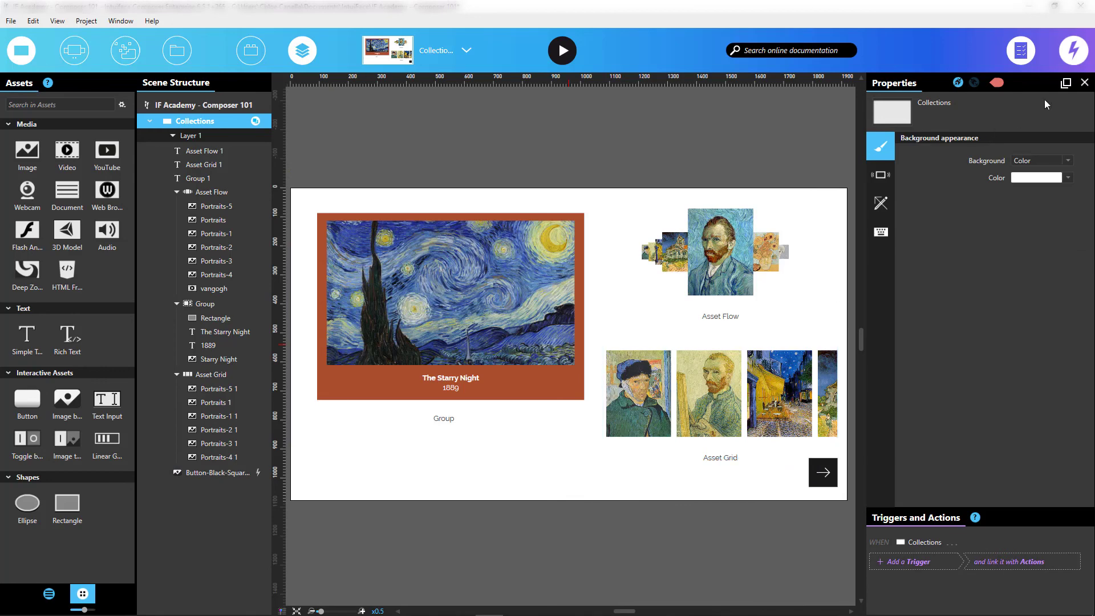
click(806, 230)
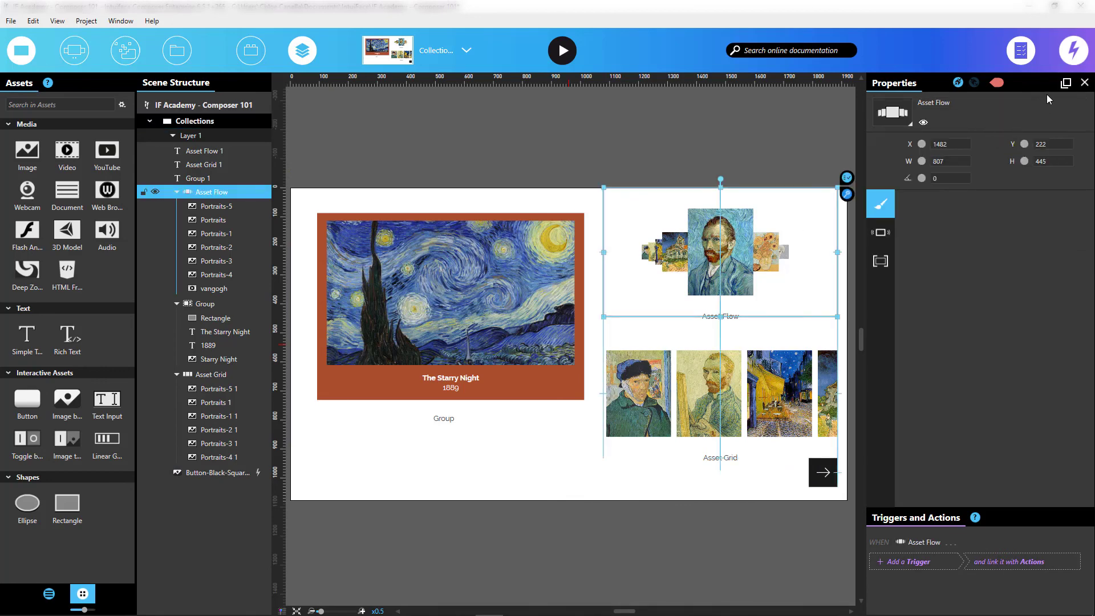
click(1066, 83)
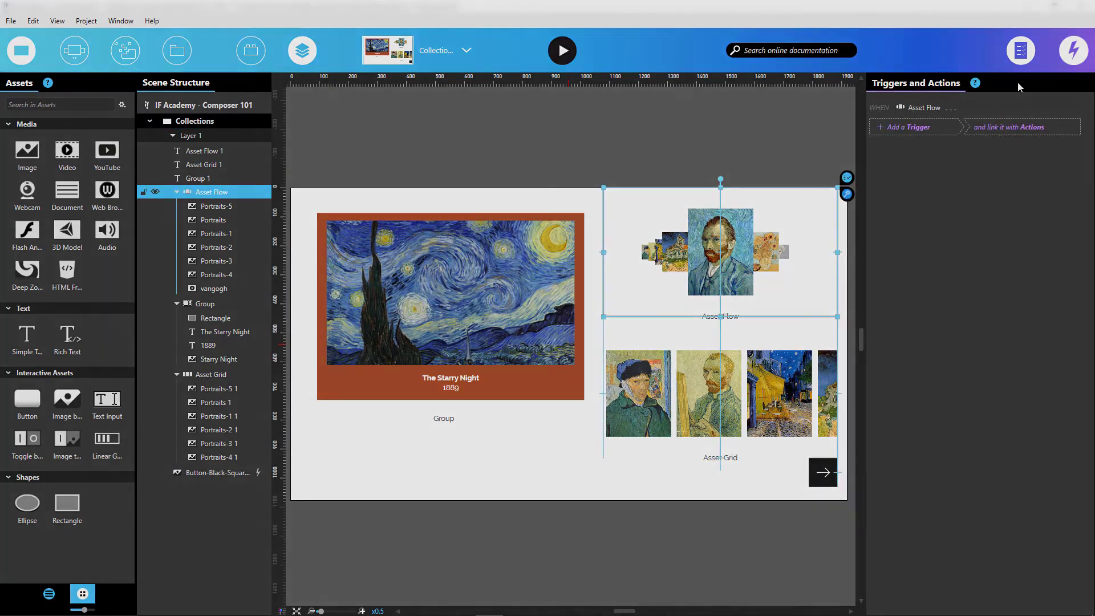